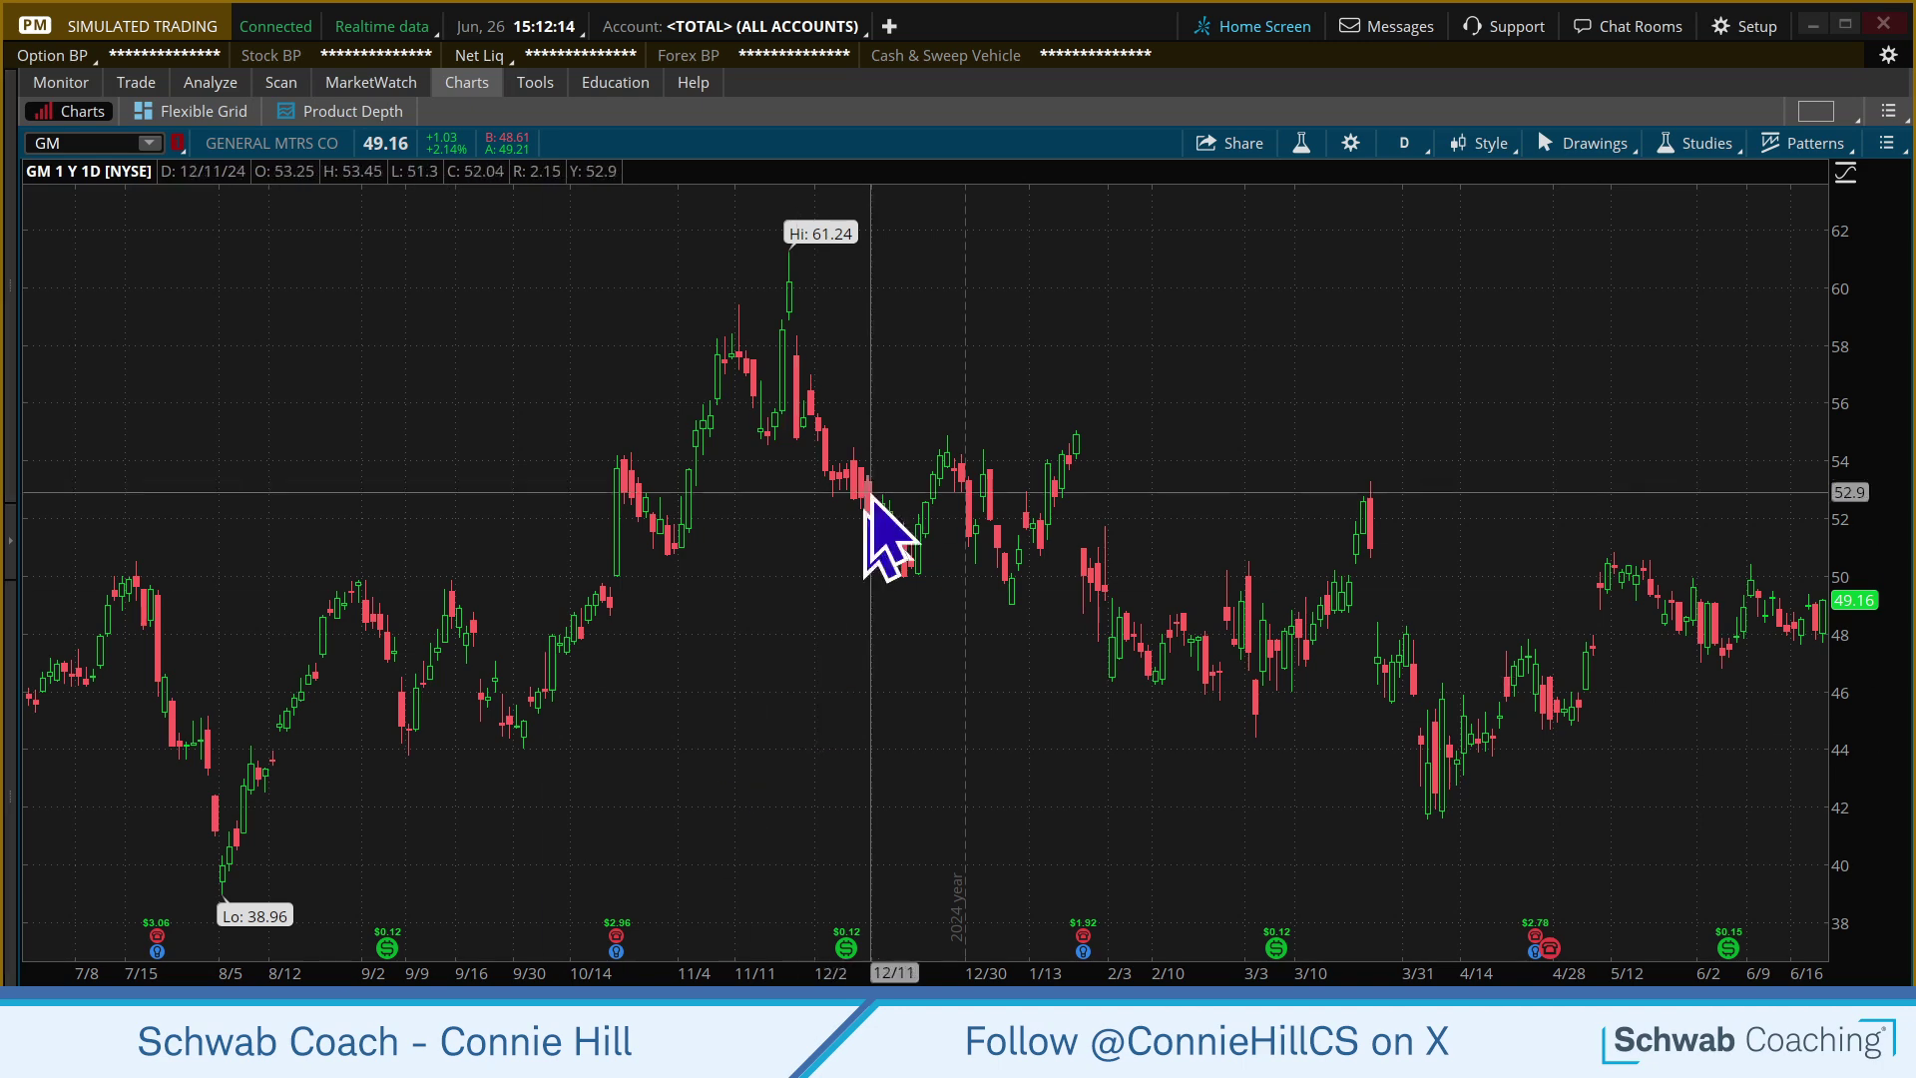
Set My Tools to 'On each chart' in Chart Settings, then unpin the toolbar to auto-hide.
left_click(1353, 145)
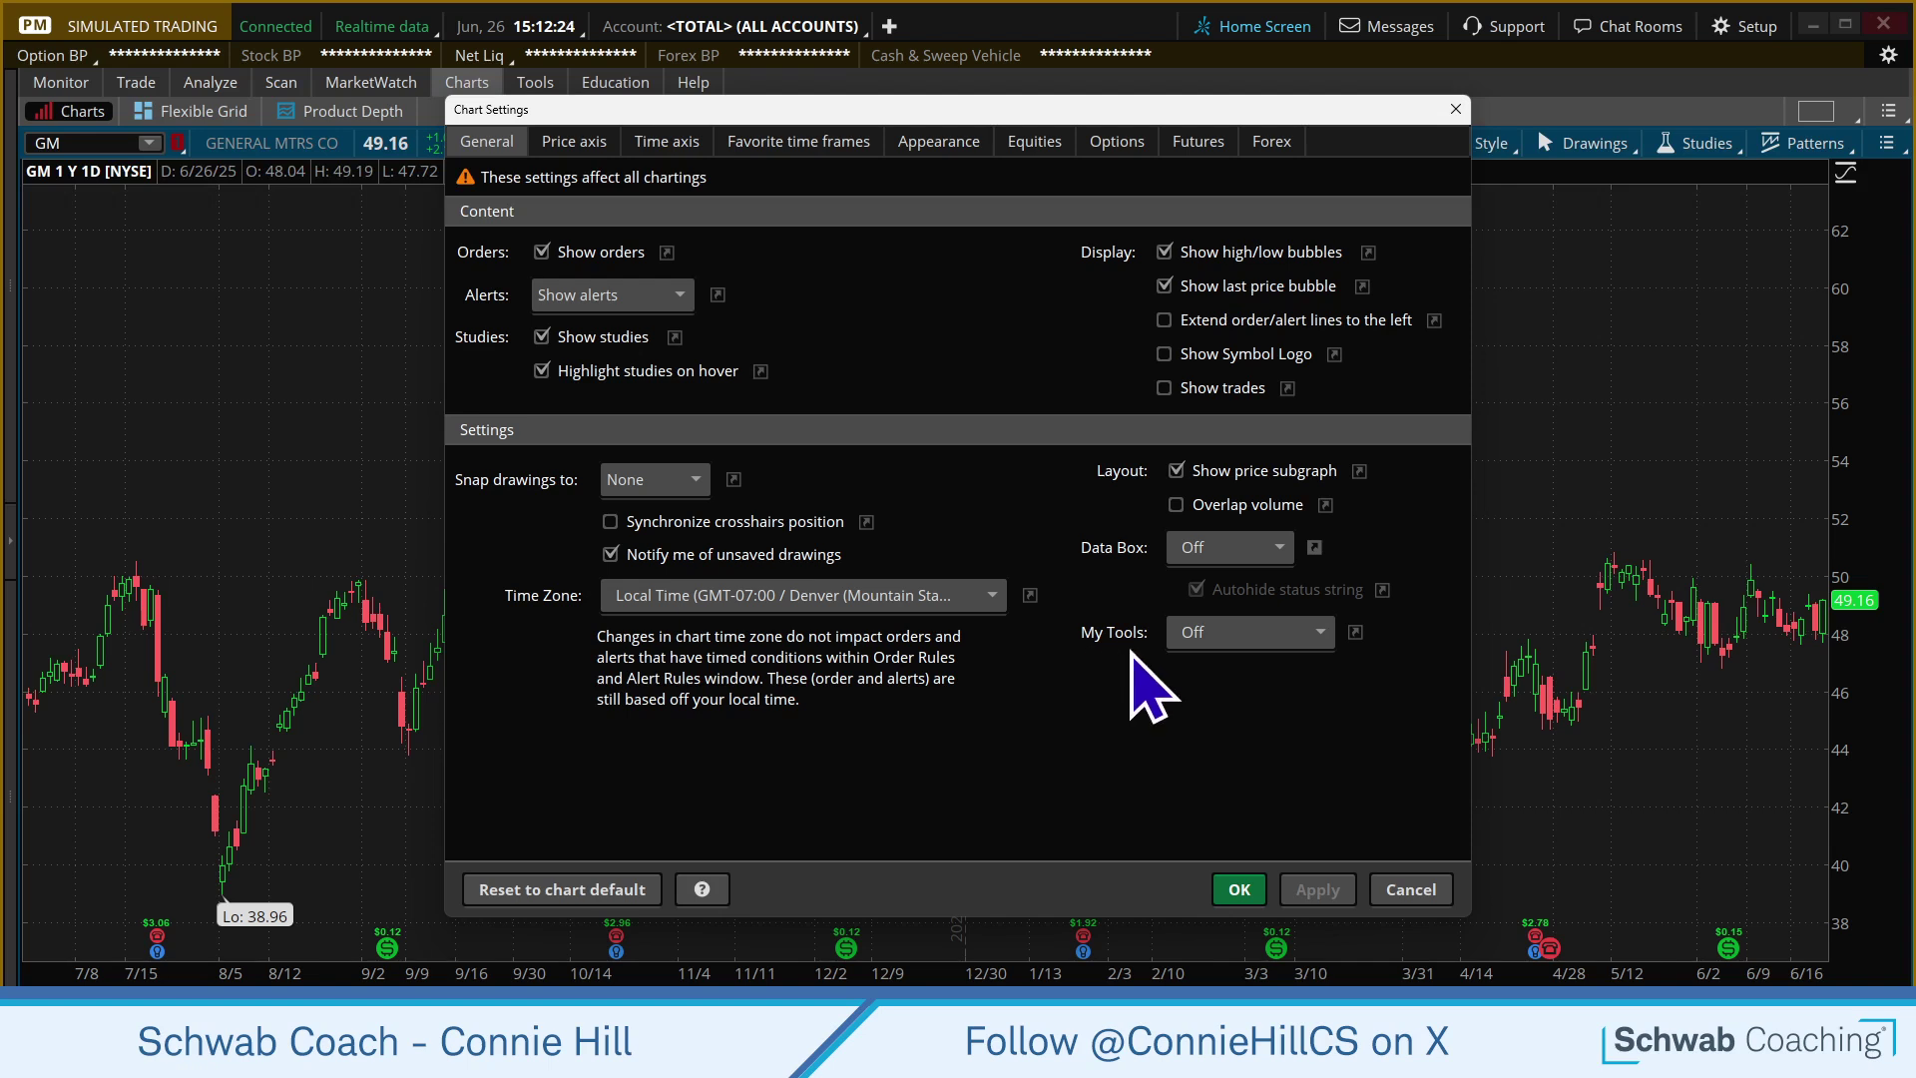
left_click(1327, 634)
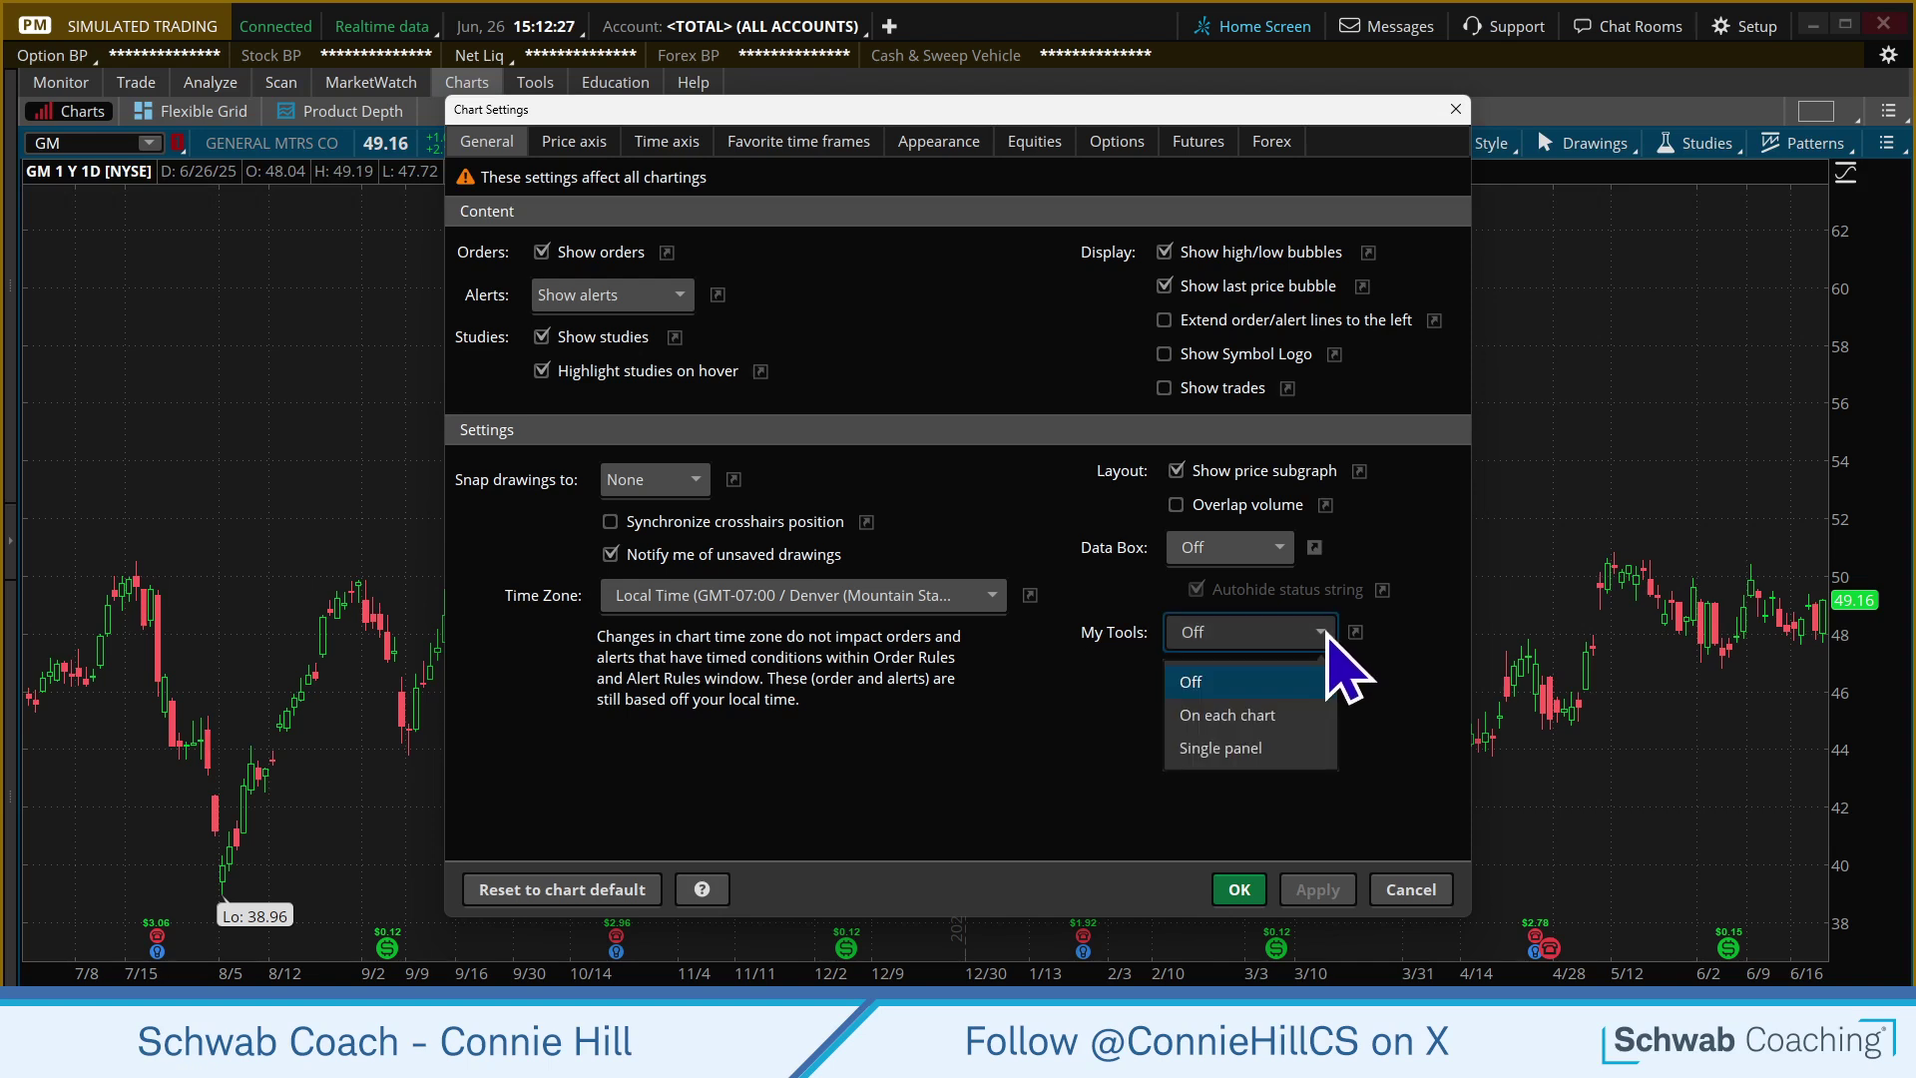
left_click(1299, 722)
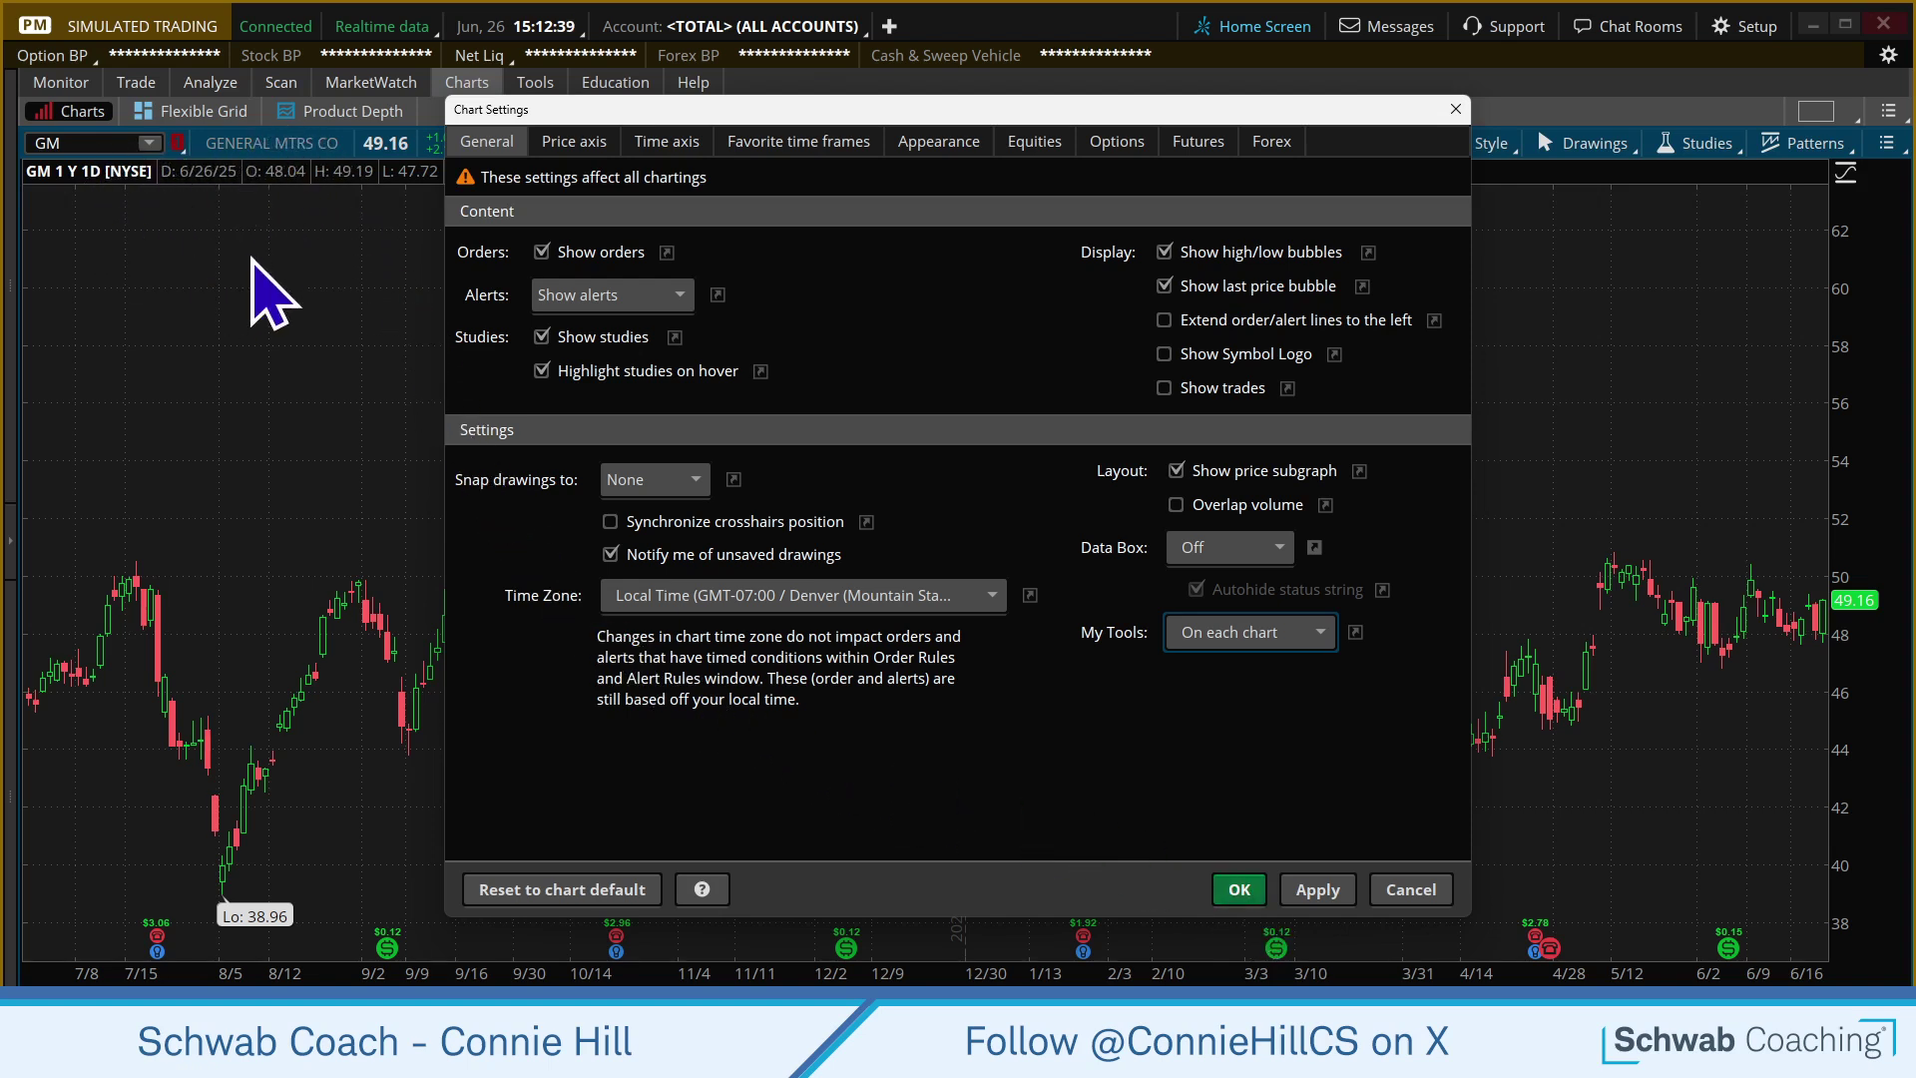
left_click(1246, 891)
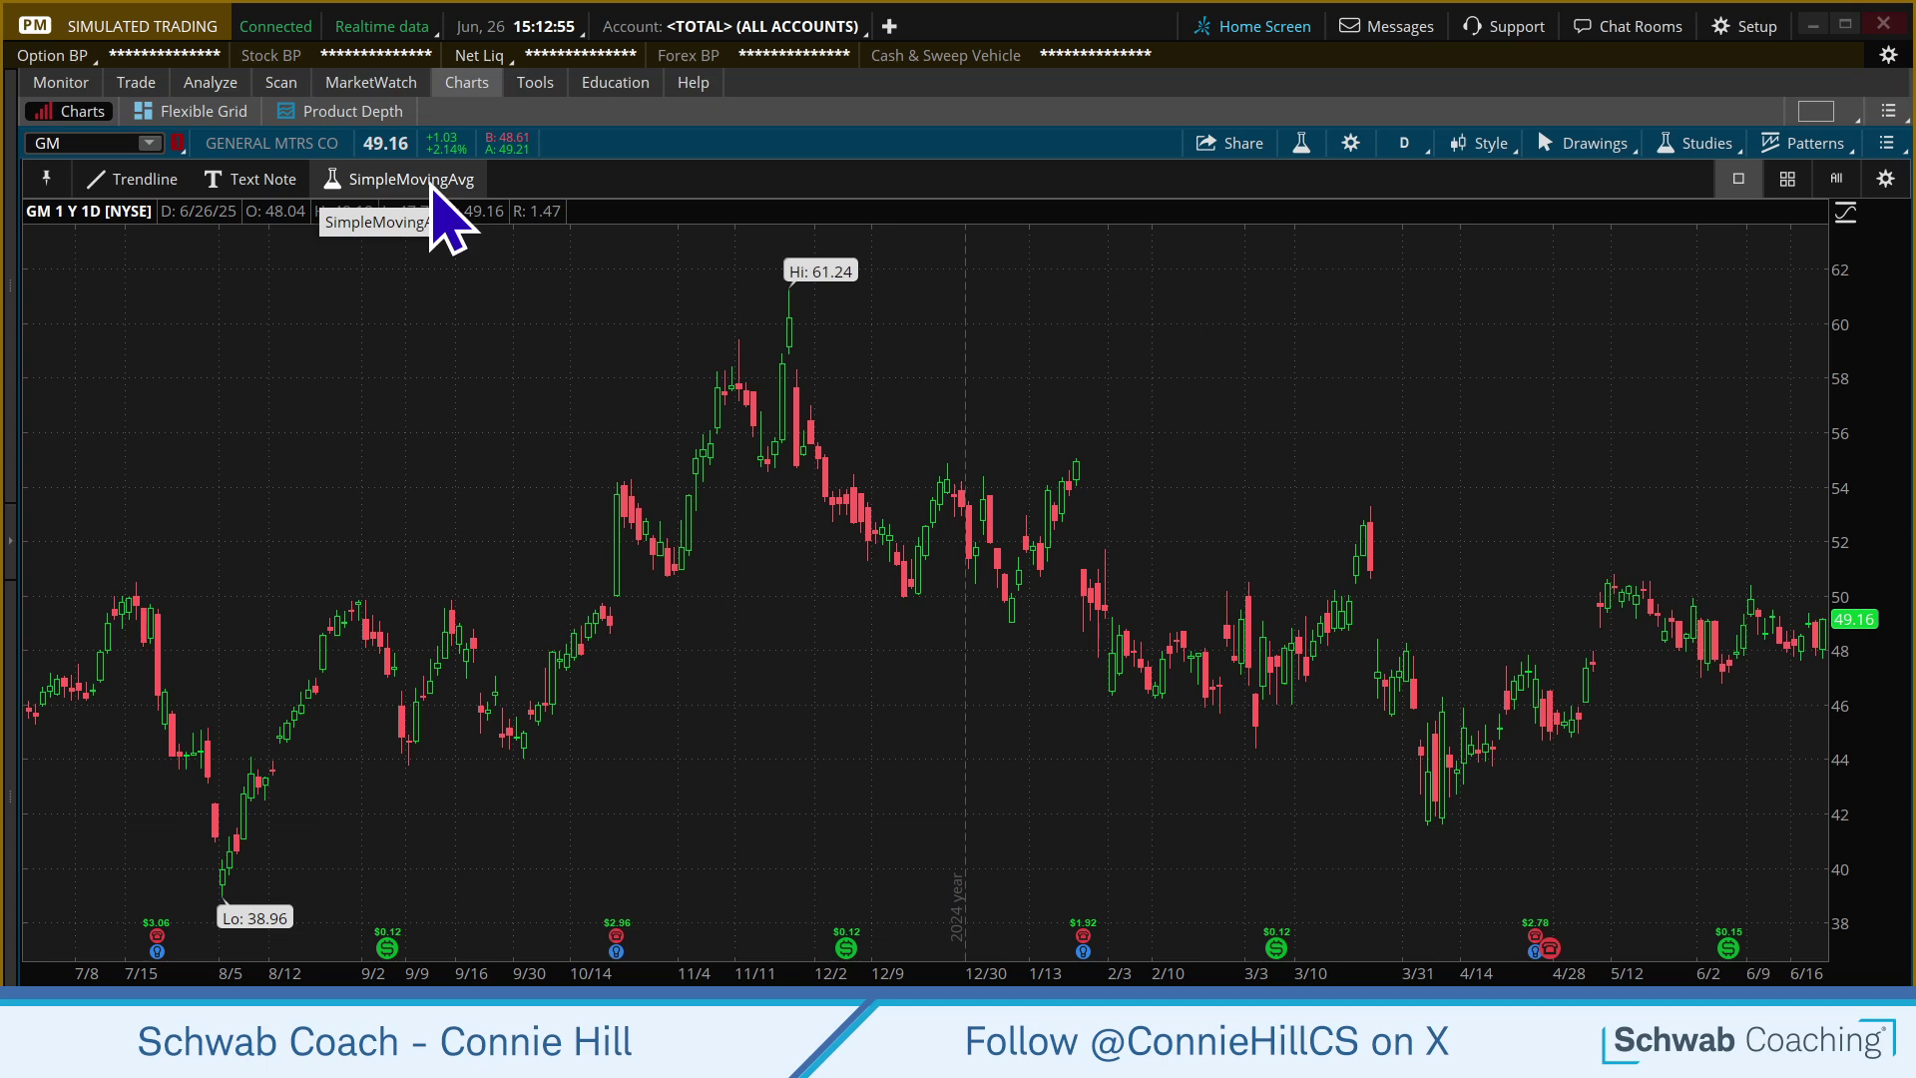
left_click(50, 181)
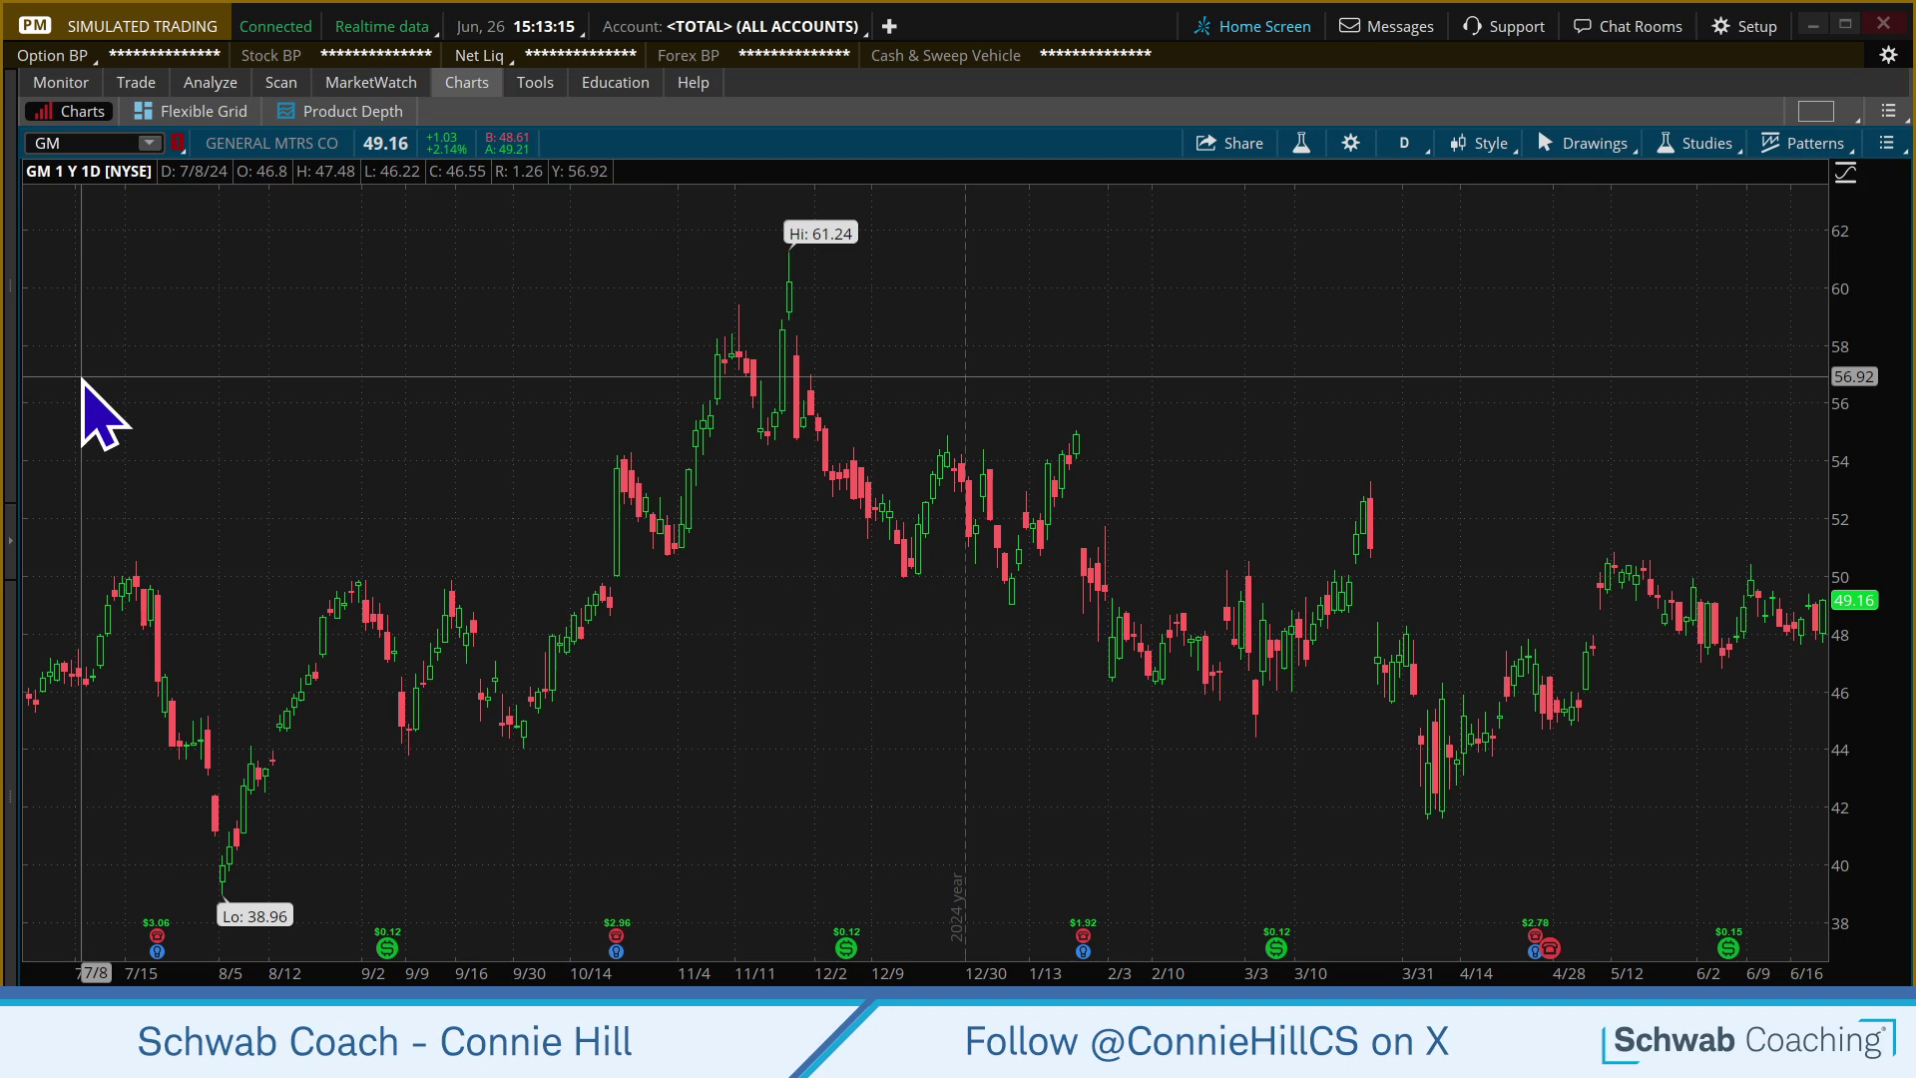
Pin the My Tools toolbar back above the GM chart and open its Configure window.
mouse_move(149, 184)
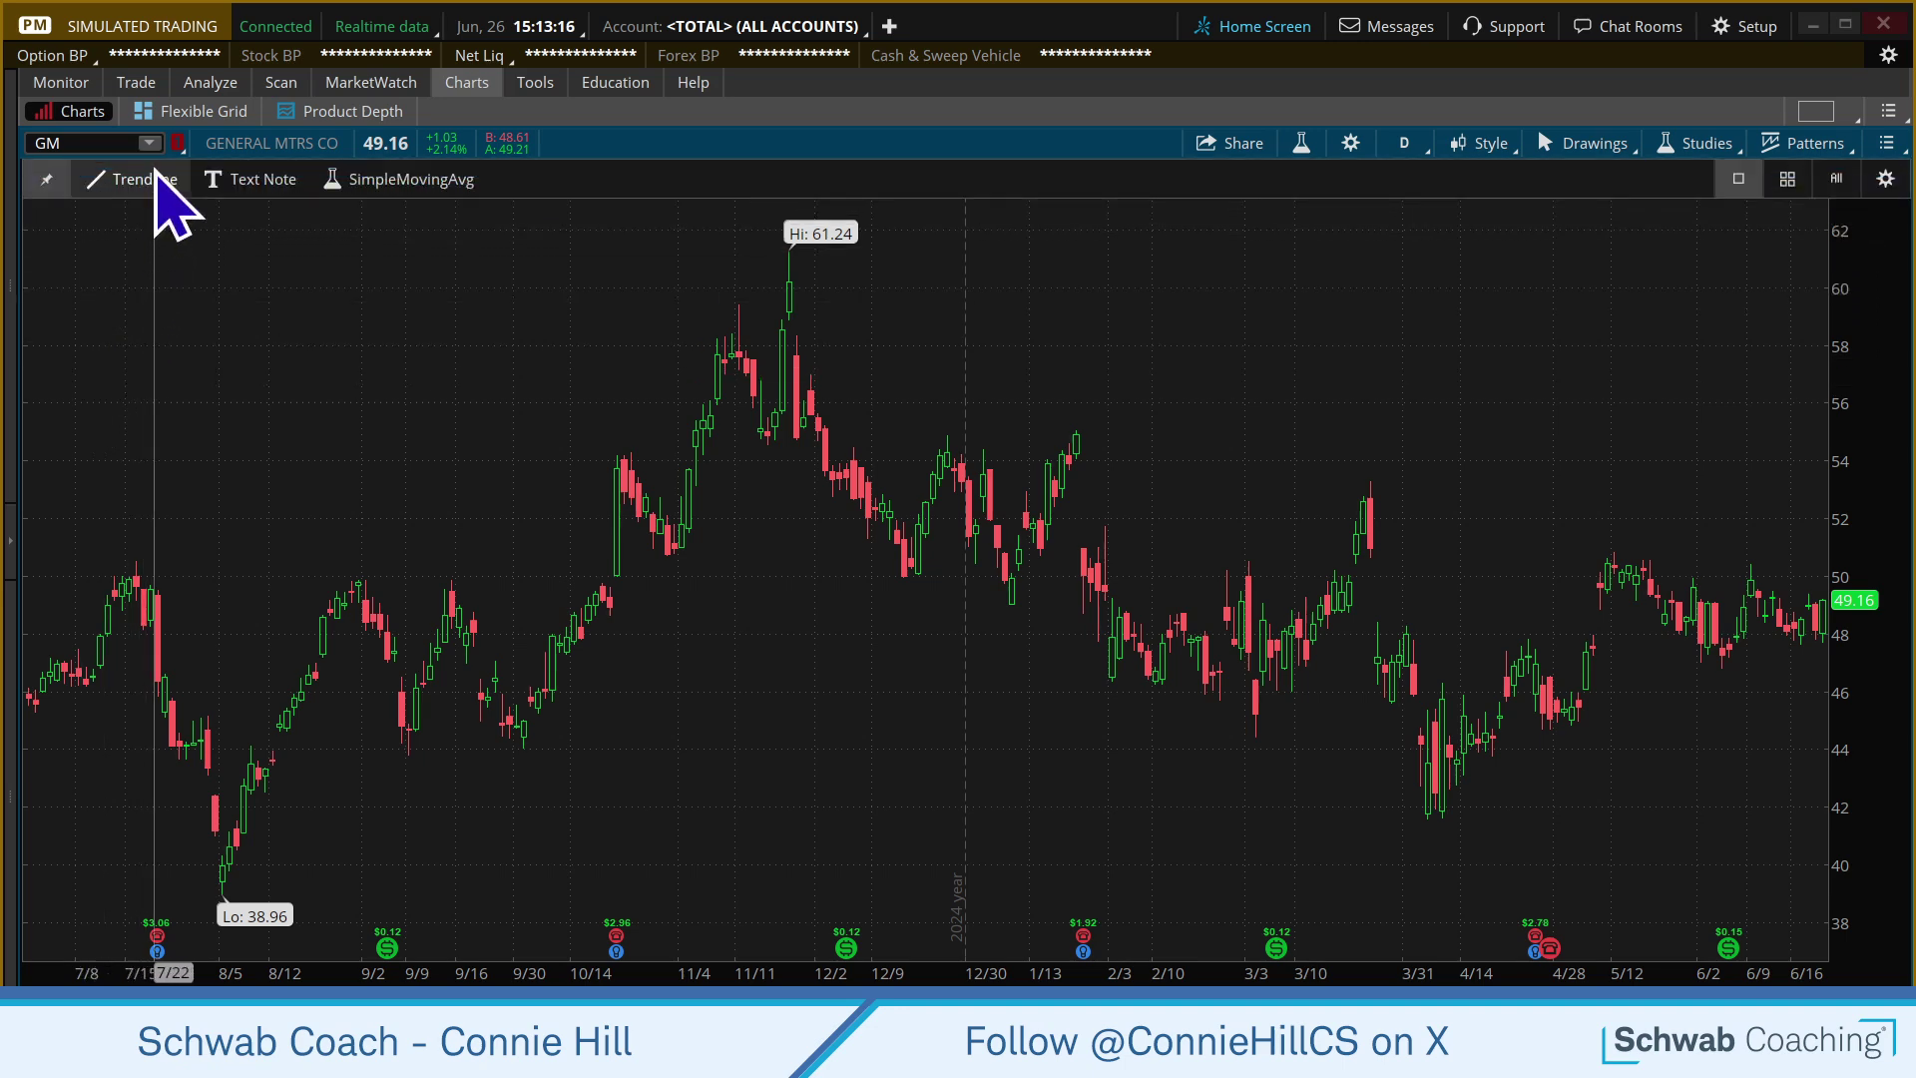
left_click(46, 180)
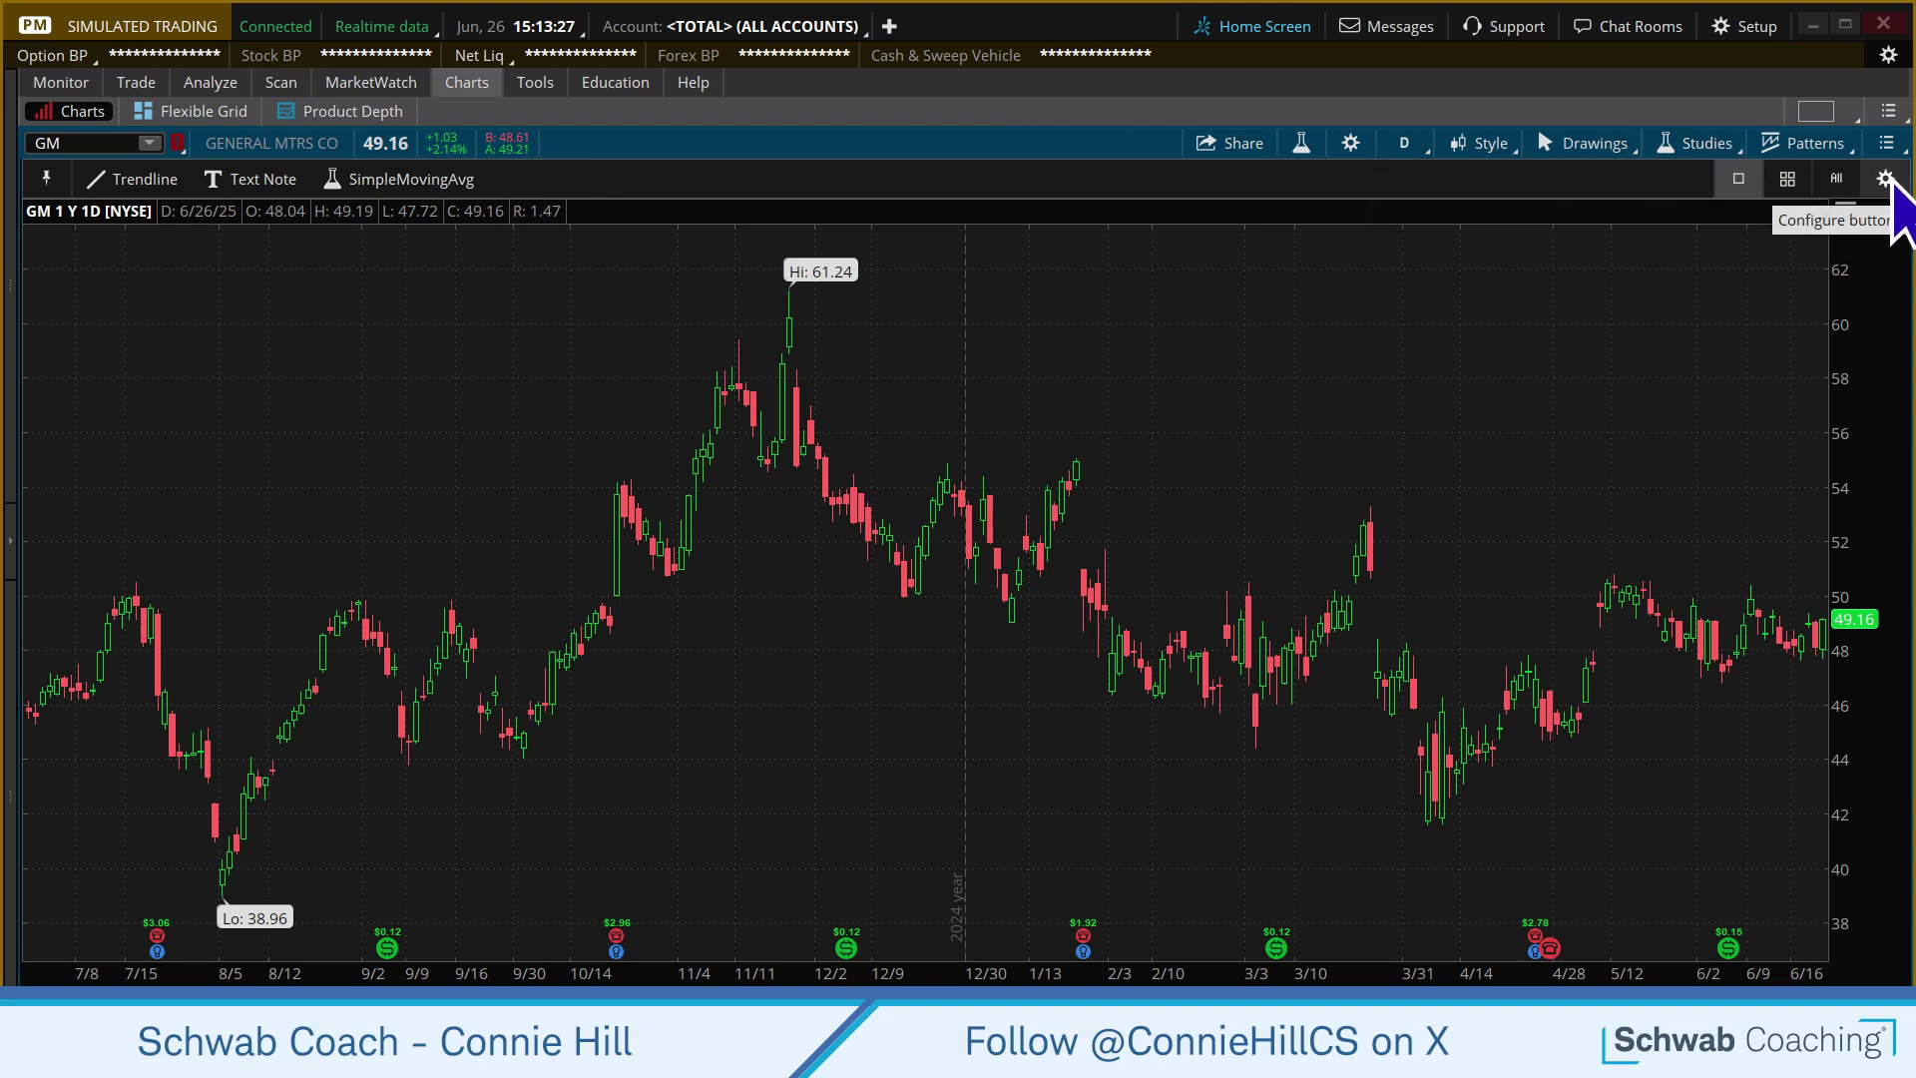
left_click(1887, 180)
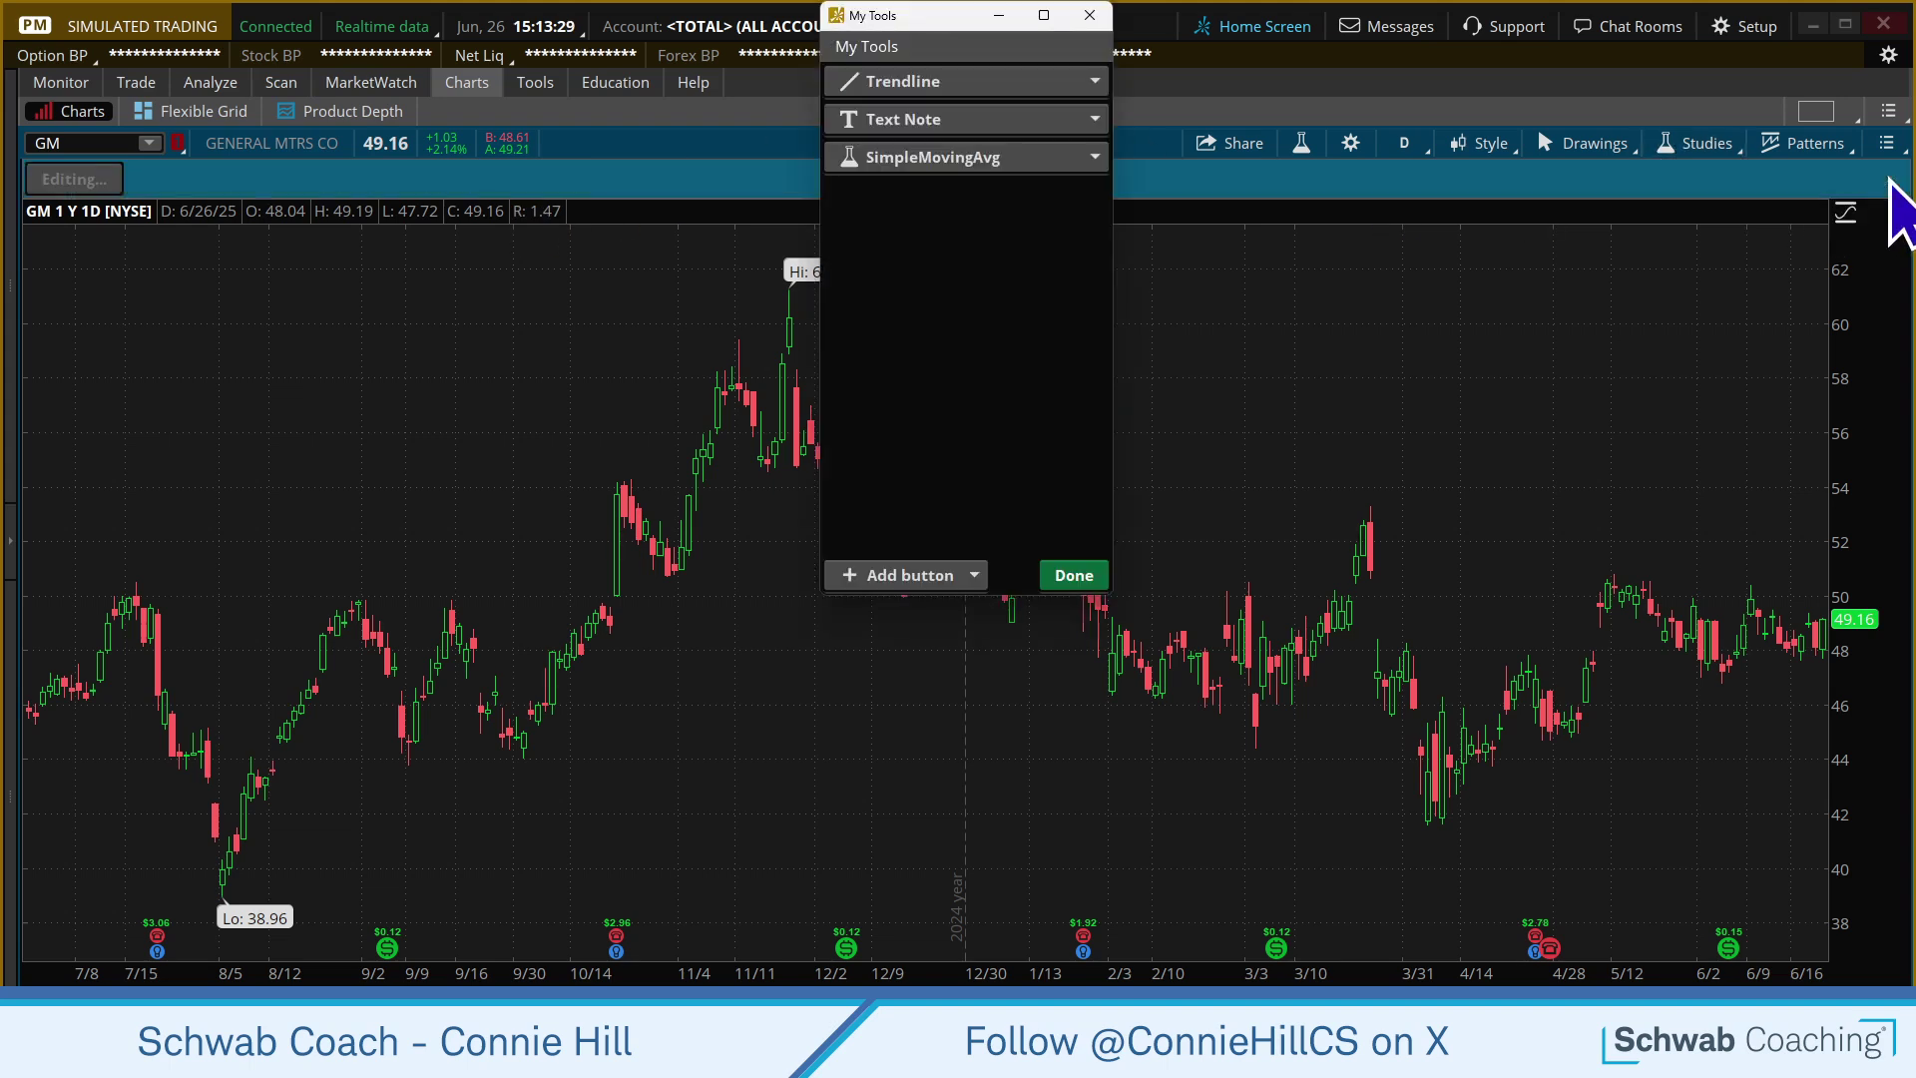
Move the My Tools editor to the chart's centre and list the Add button types.
left_click_drag(943, 16, 884, 280)
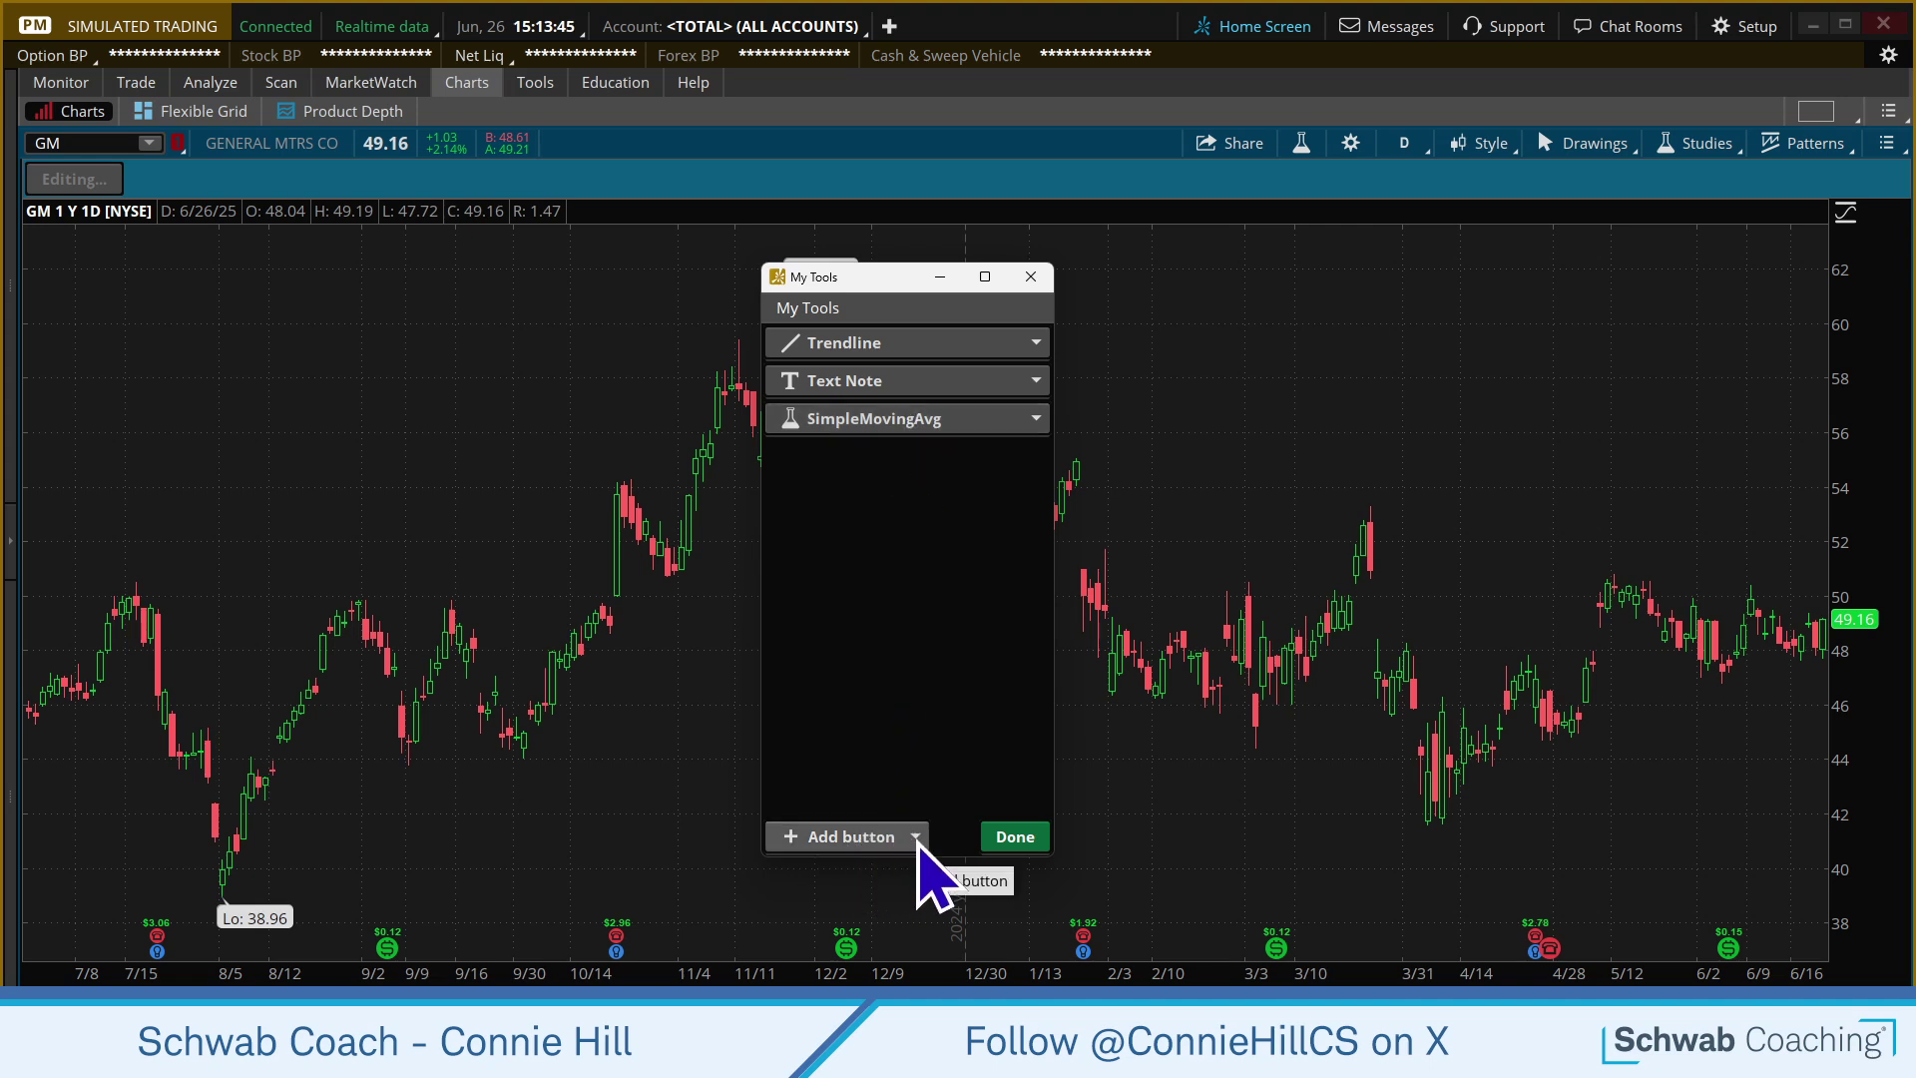
left_click(793, 840)
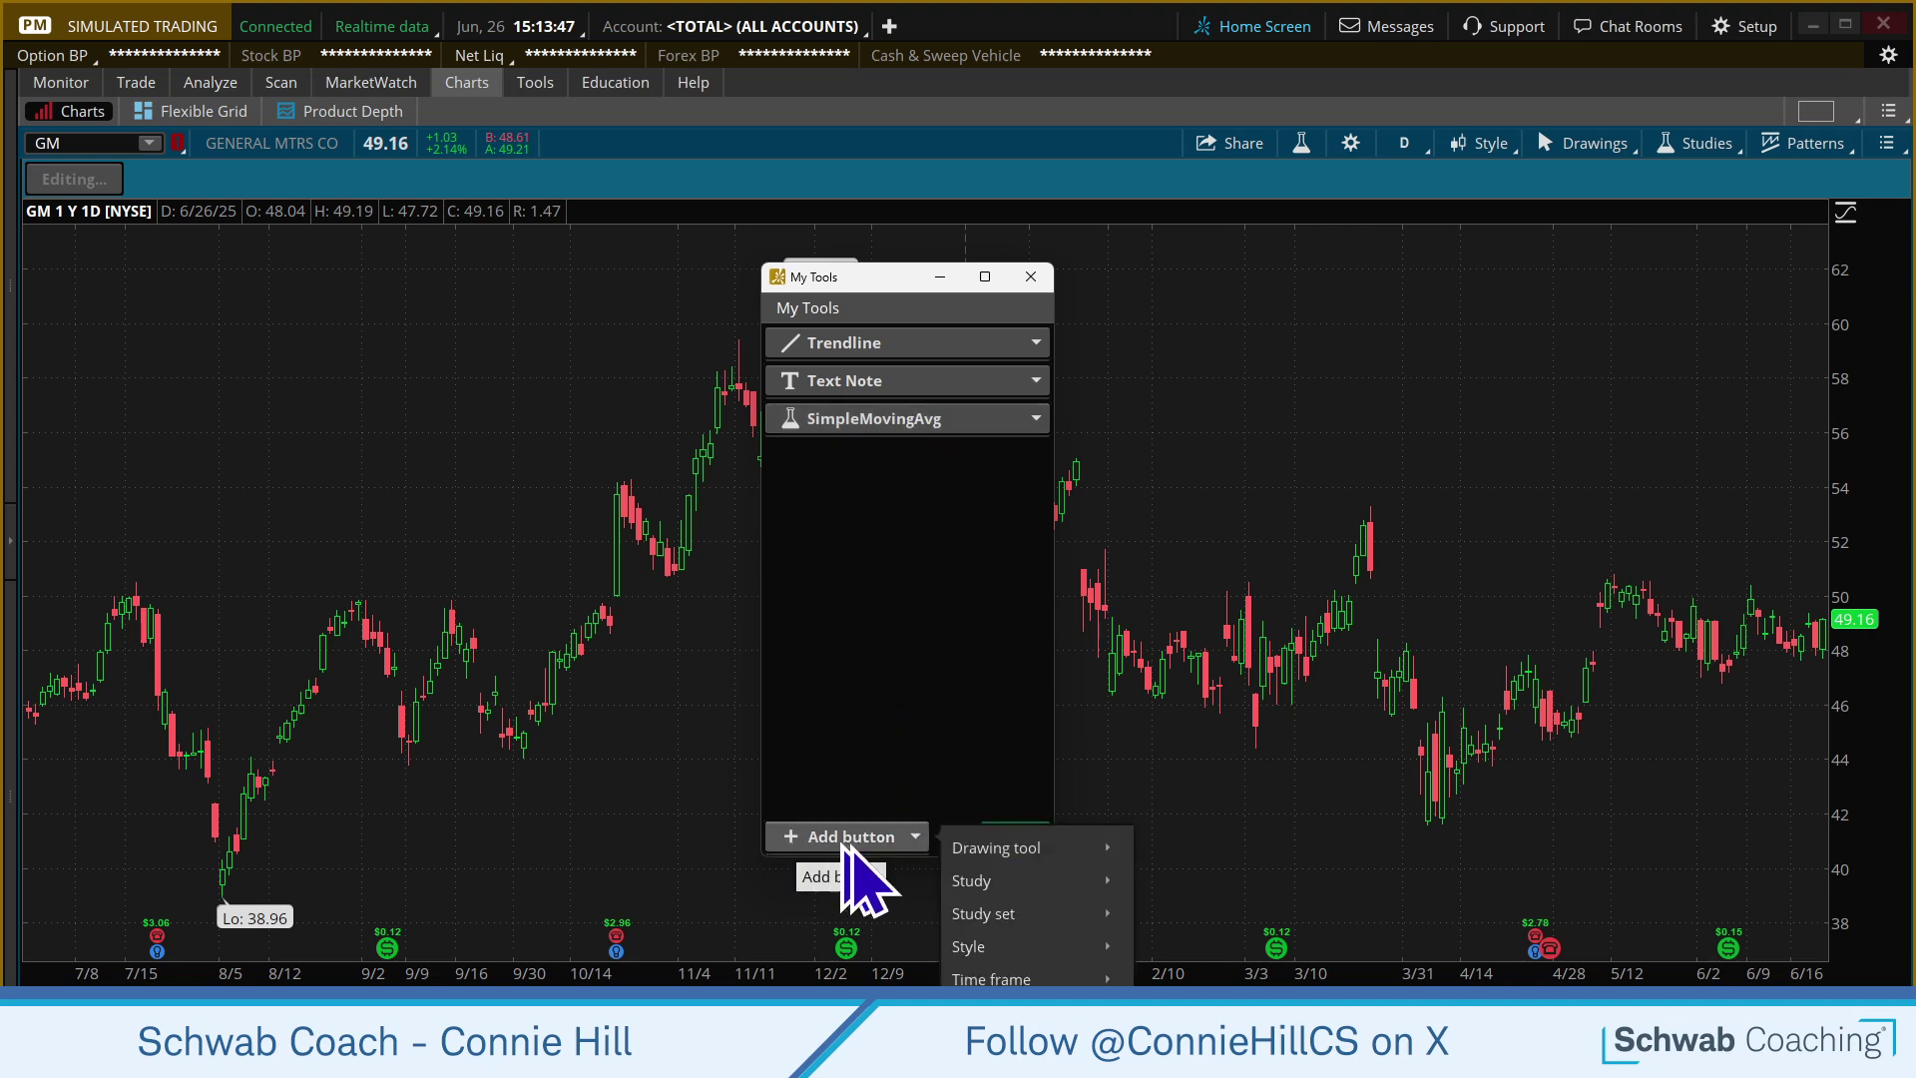
Add Price Level, Fibonacci Retracements and Oval drawing-tool buttons to My Tools.
mouse_move(1033, 860)
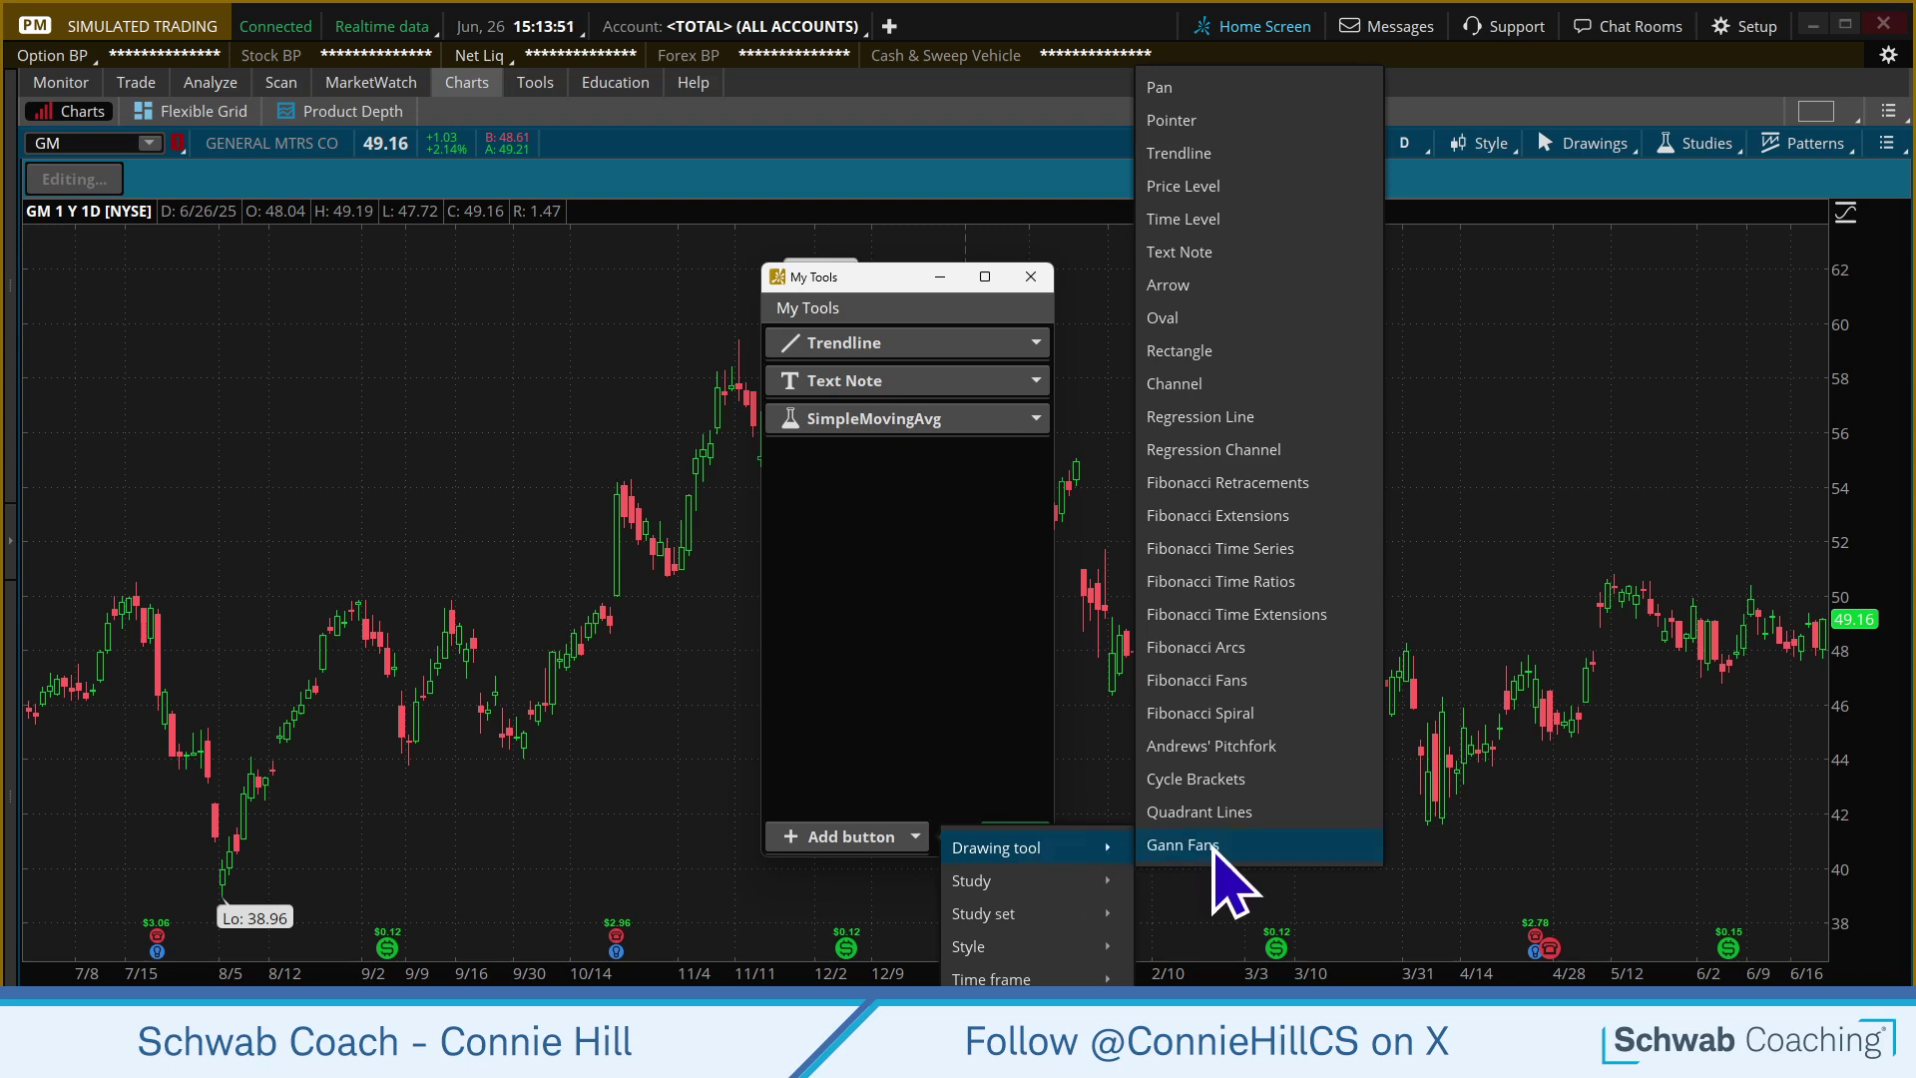
left_click(1211, 190)
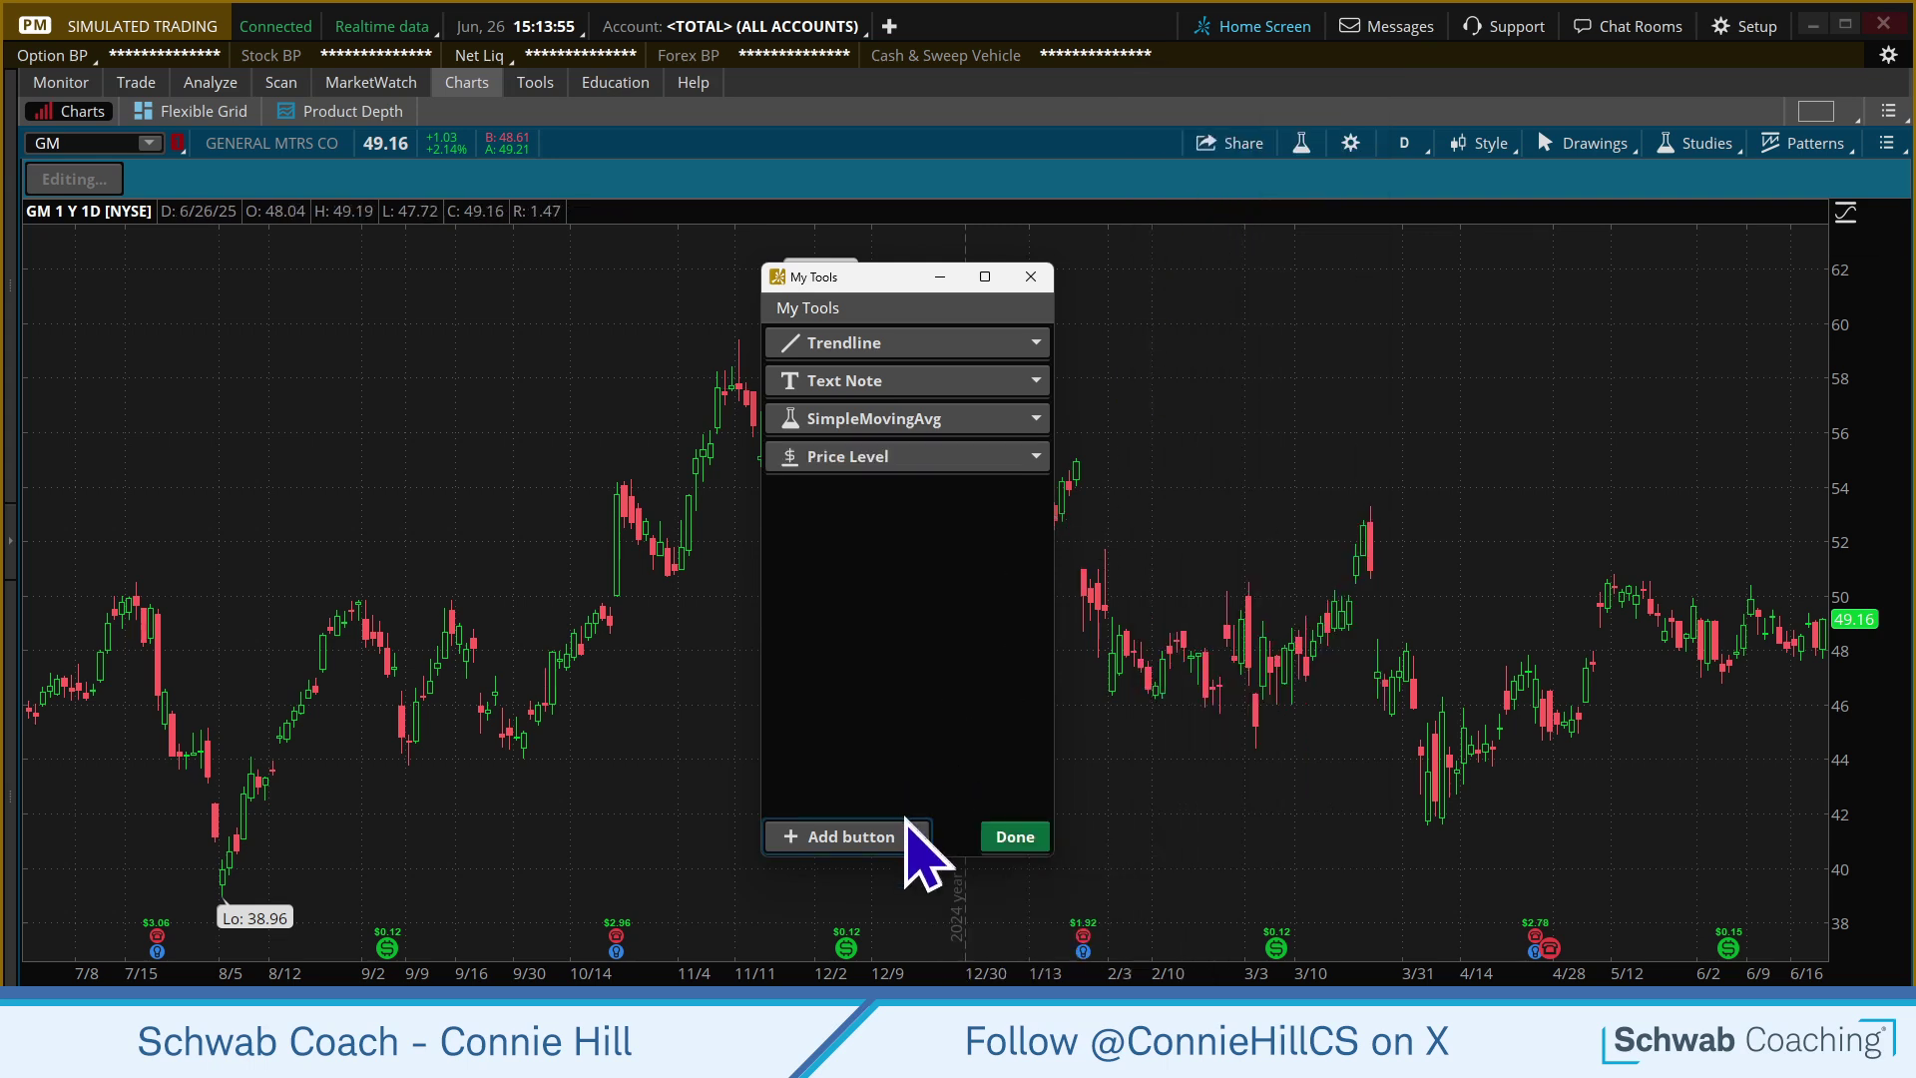
left_click(916, 843)
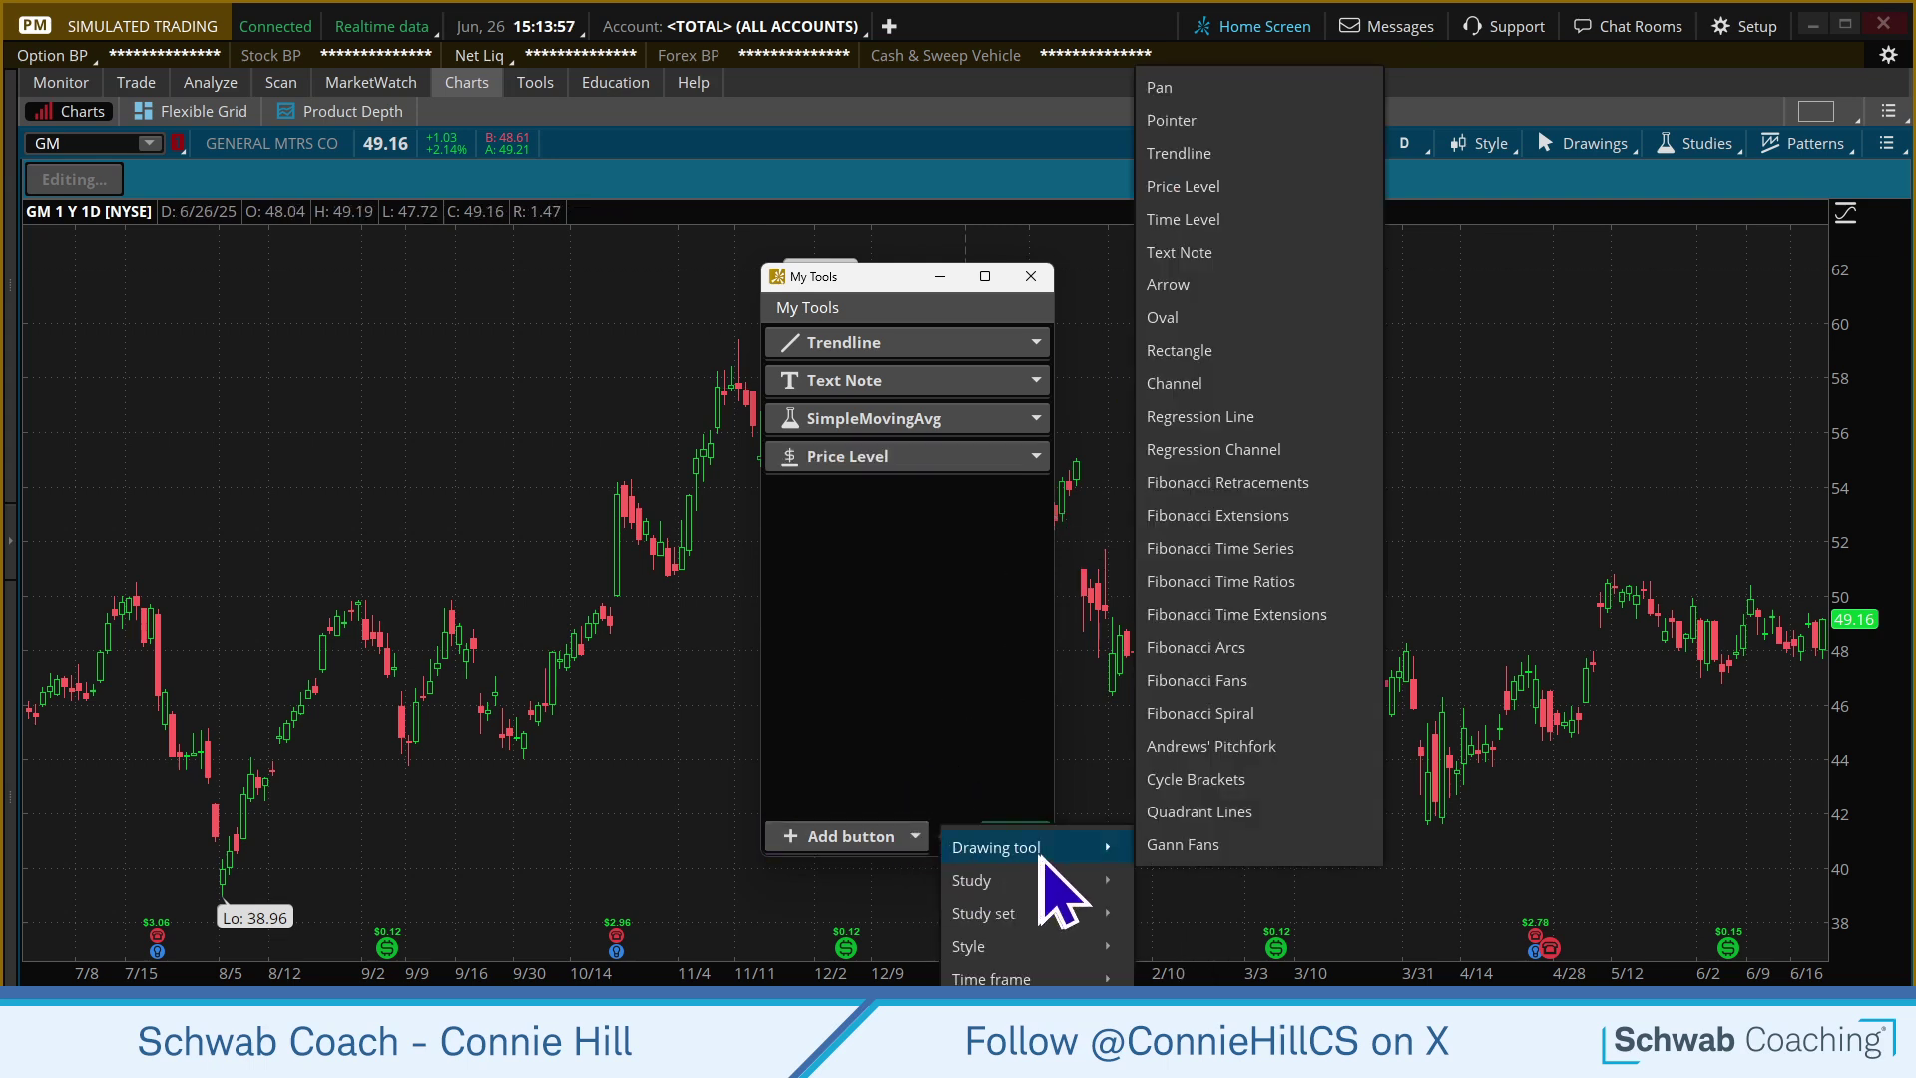
left_click(1232, 487)
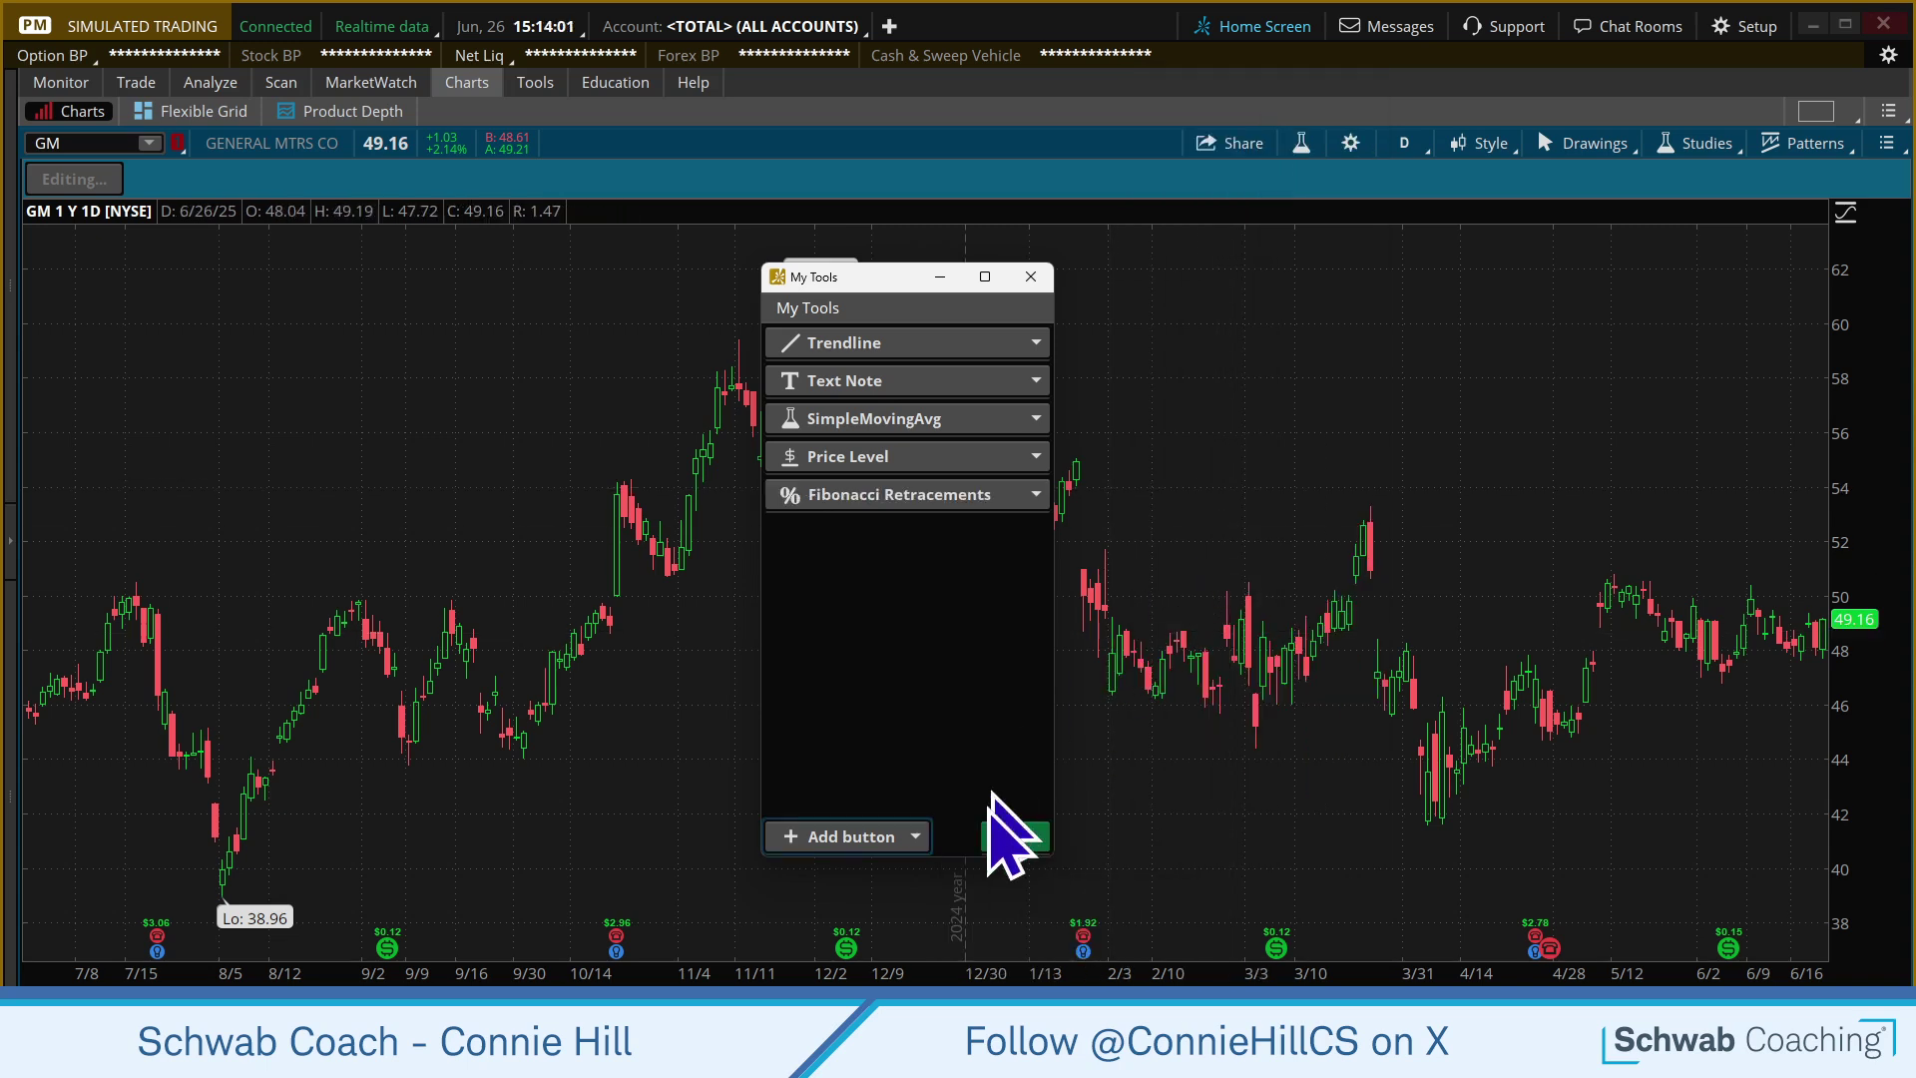
left_click(916, 843)
mouse_move(1027, 848)
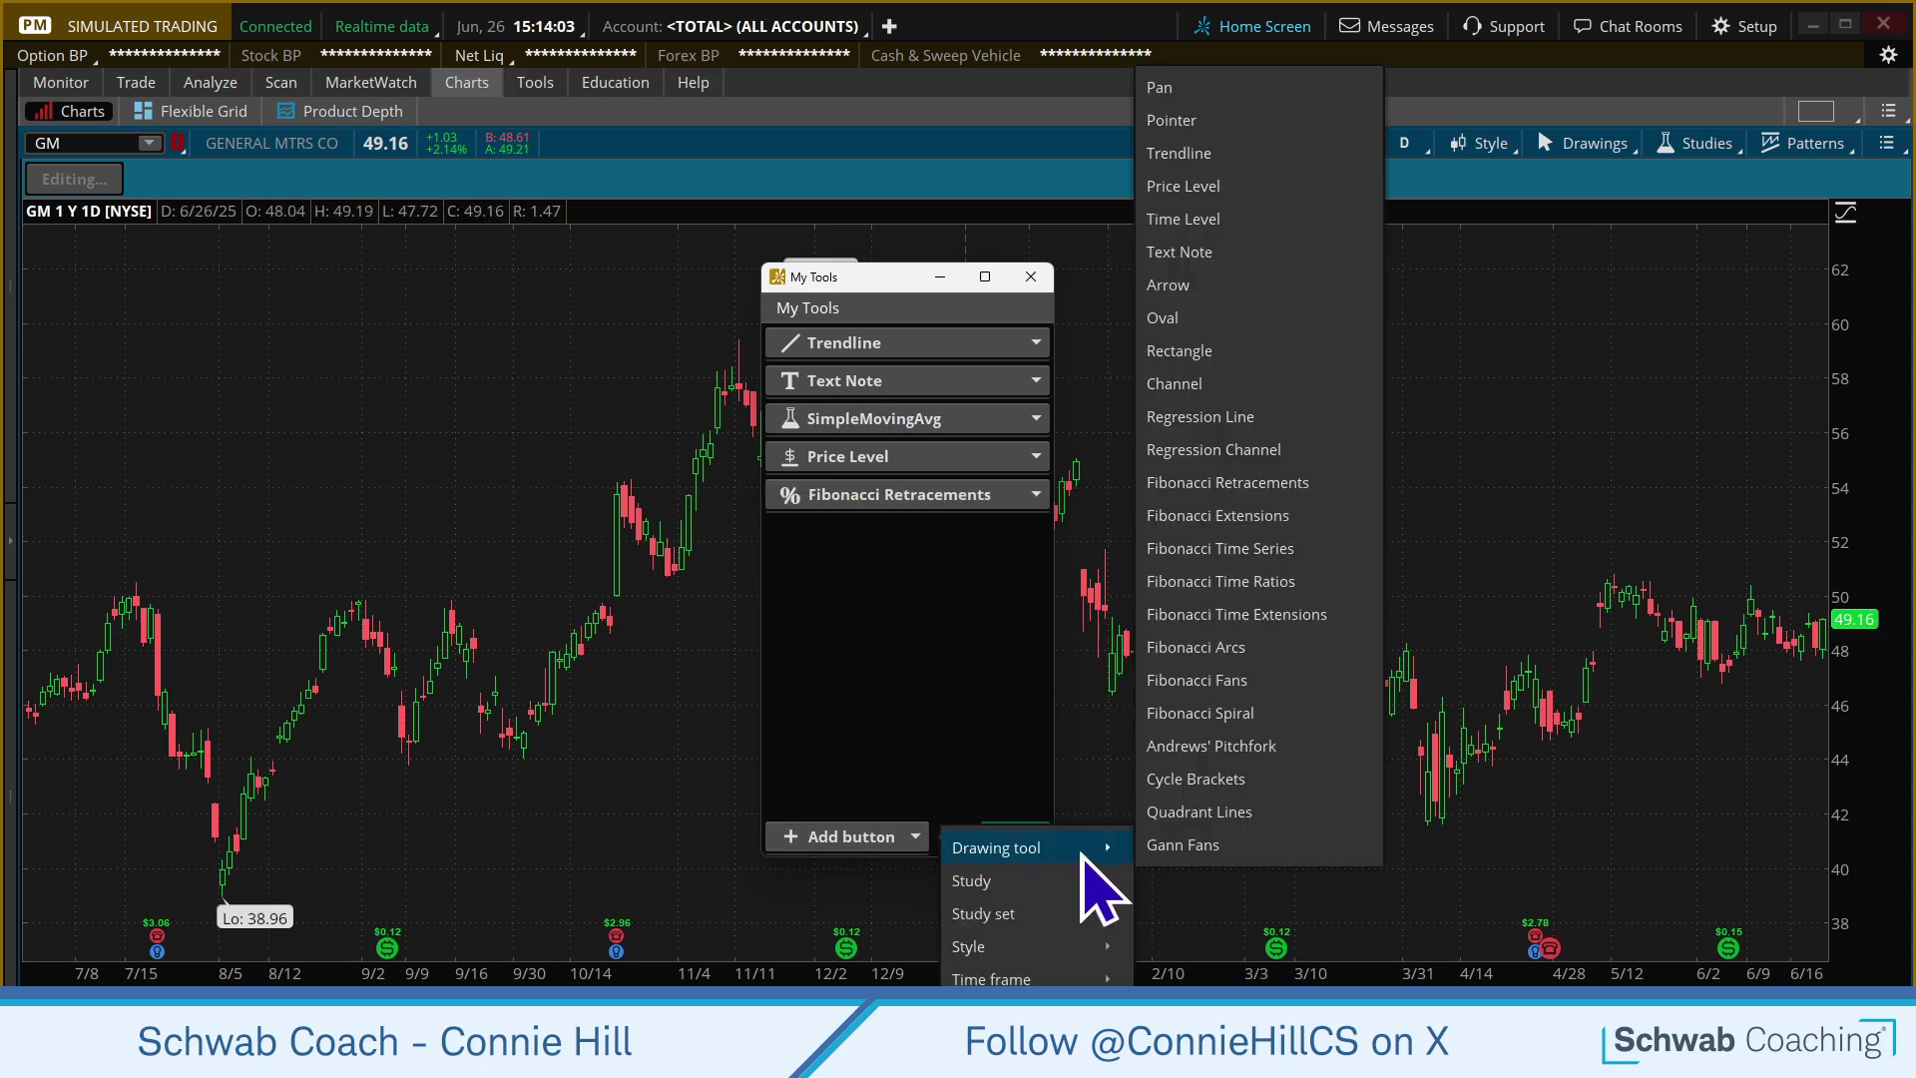
left_click(1180, 318)
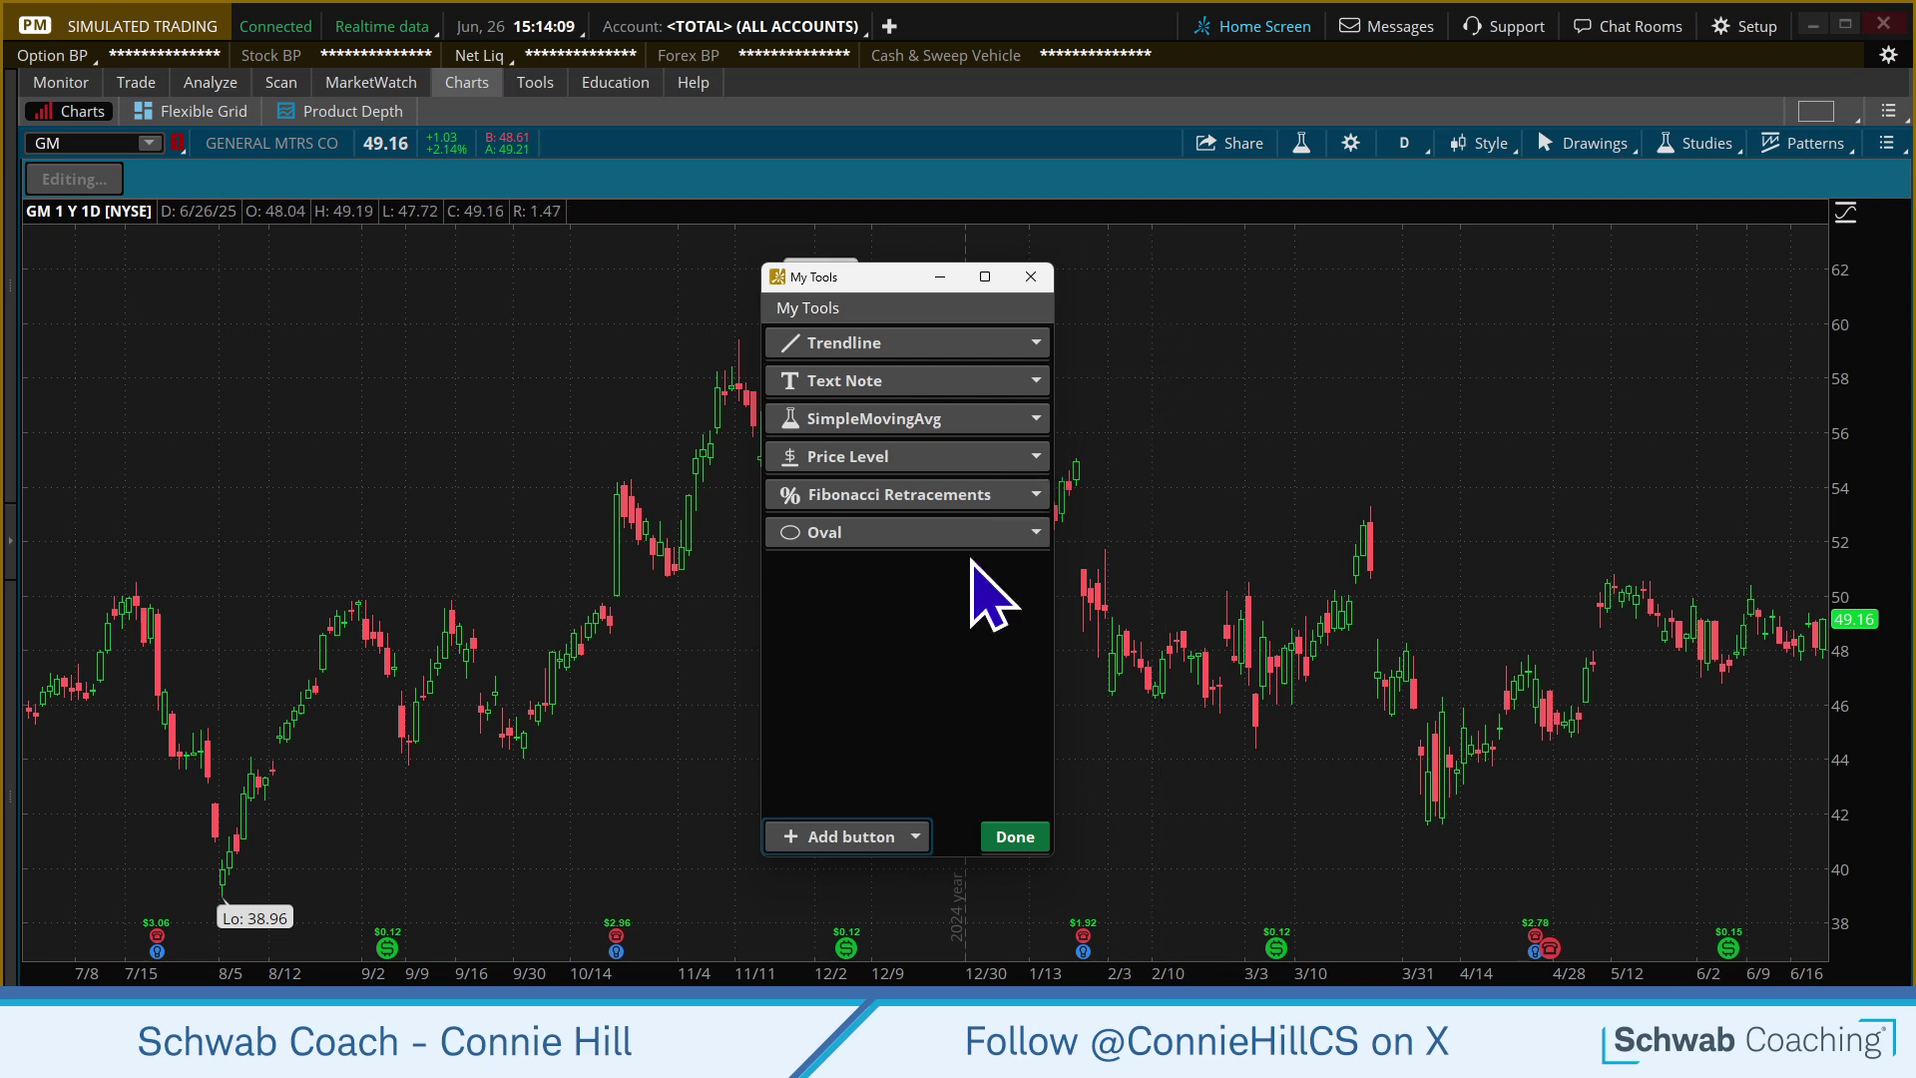
left_click(915, 837)
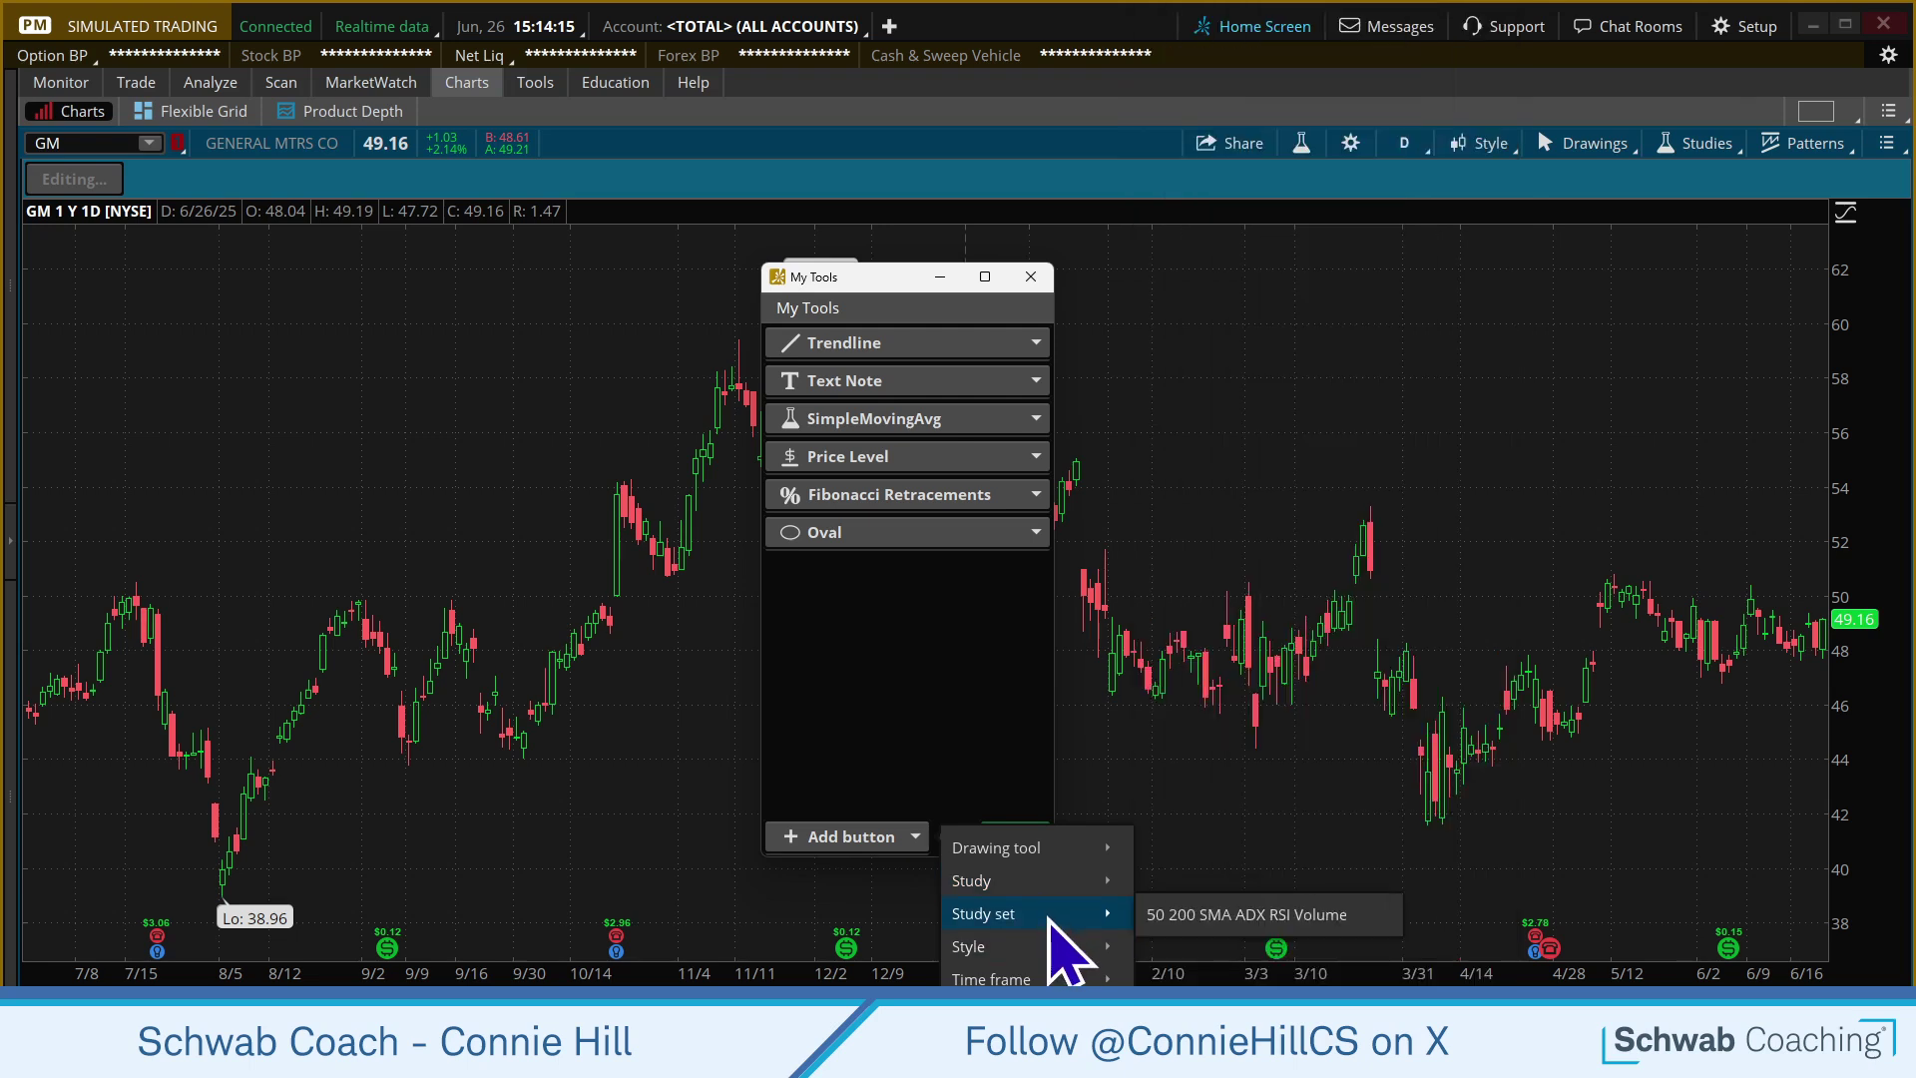
Add the 50 200 SMA ADX RSI Volume and Bollinger B MACDH Volume study-set buttons.
left_click(1366, 914)
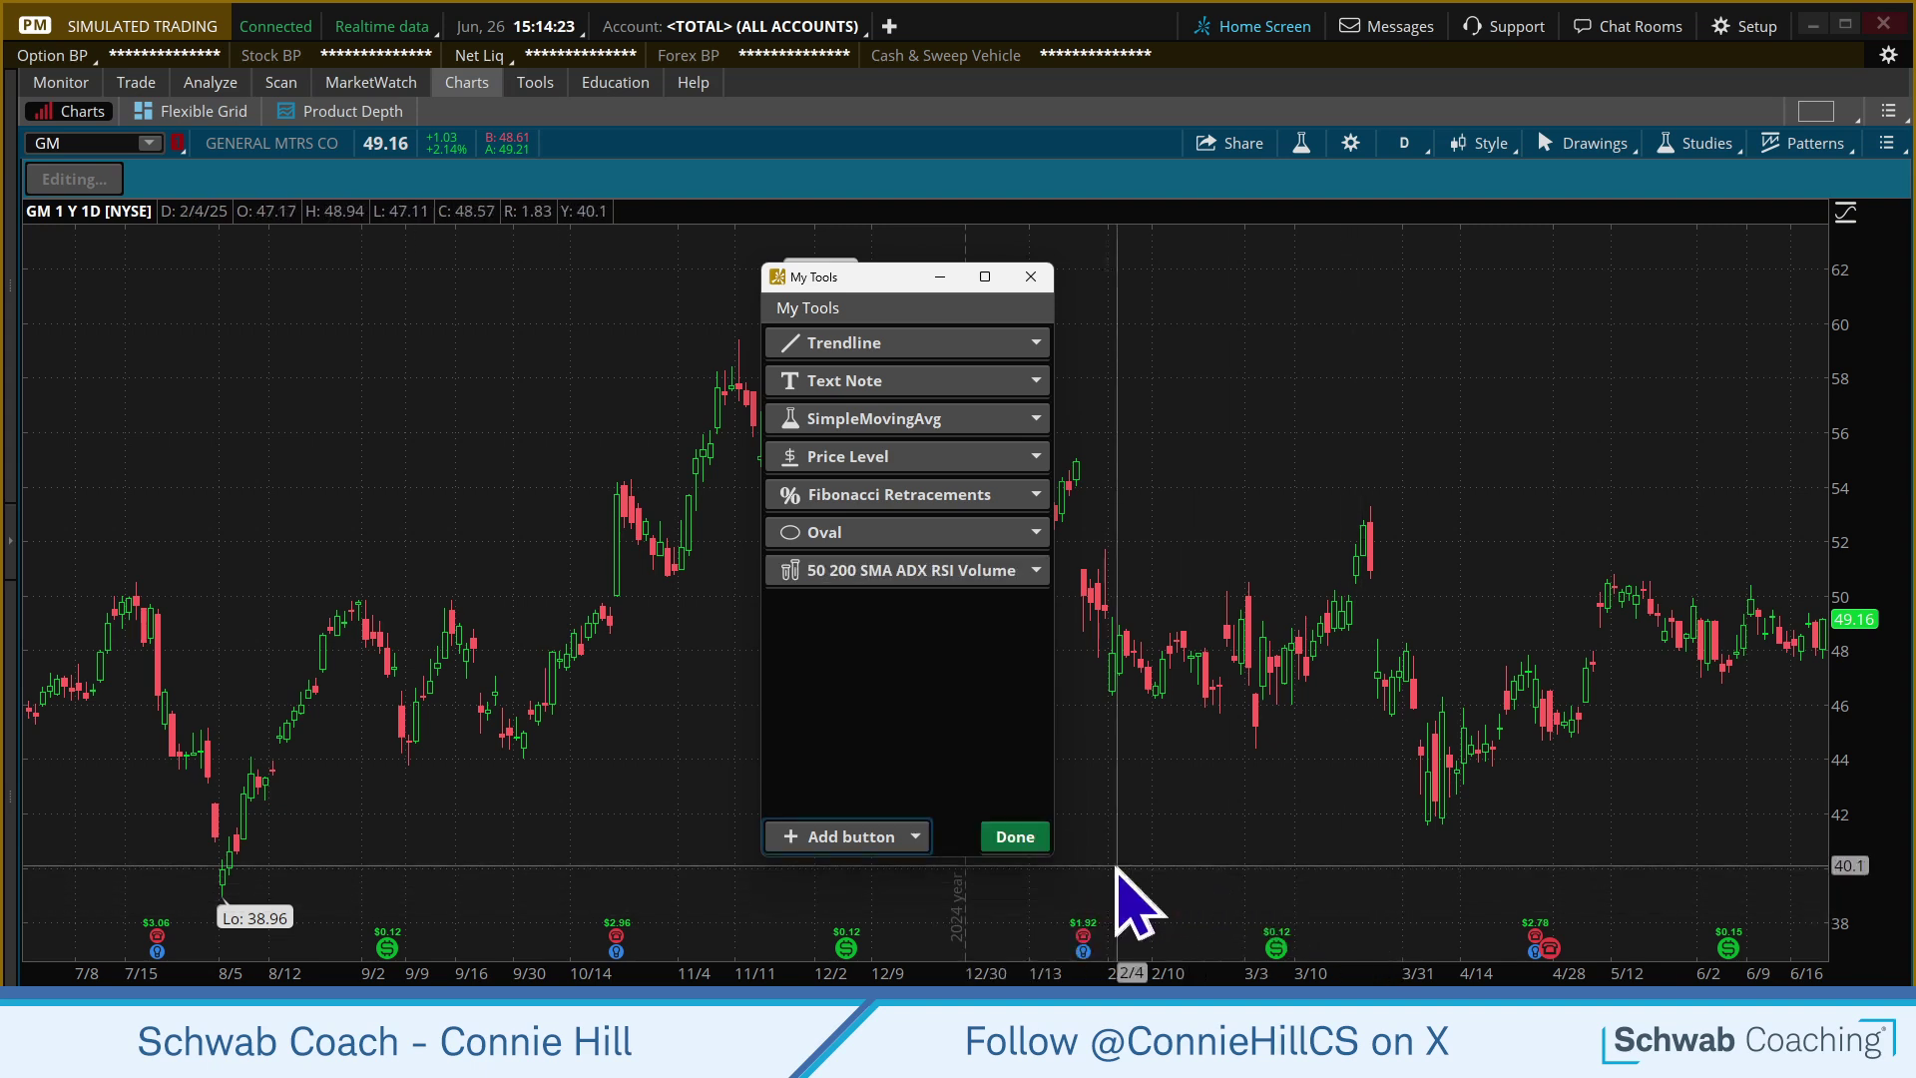
left_click(914, 839)
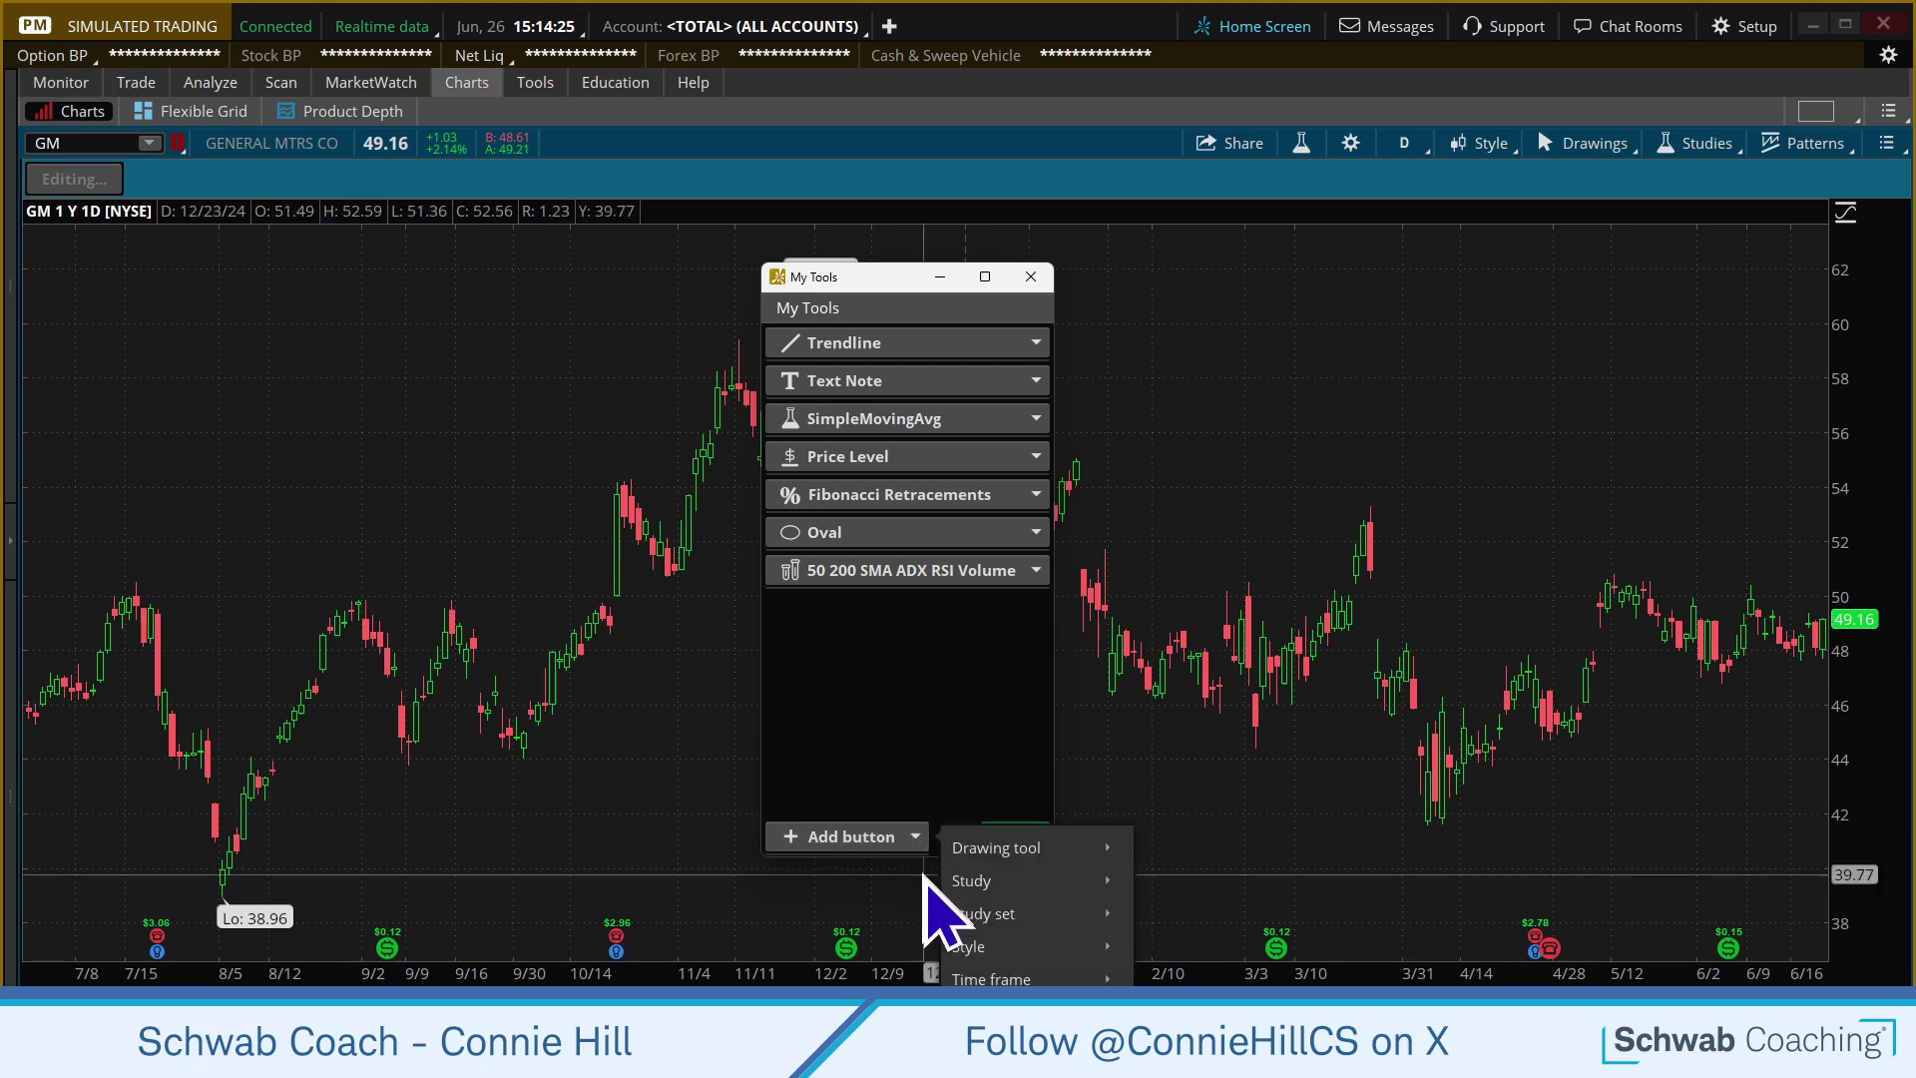
mouse_move(1055, 948)
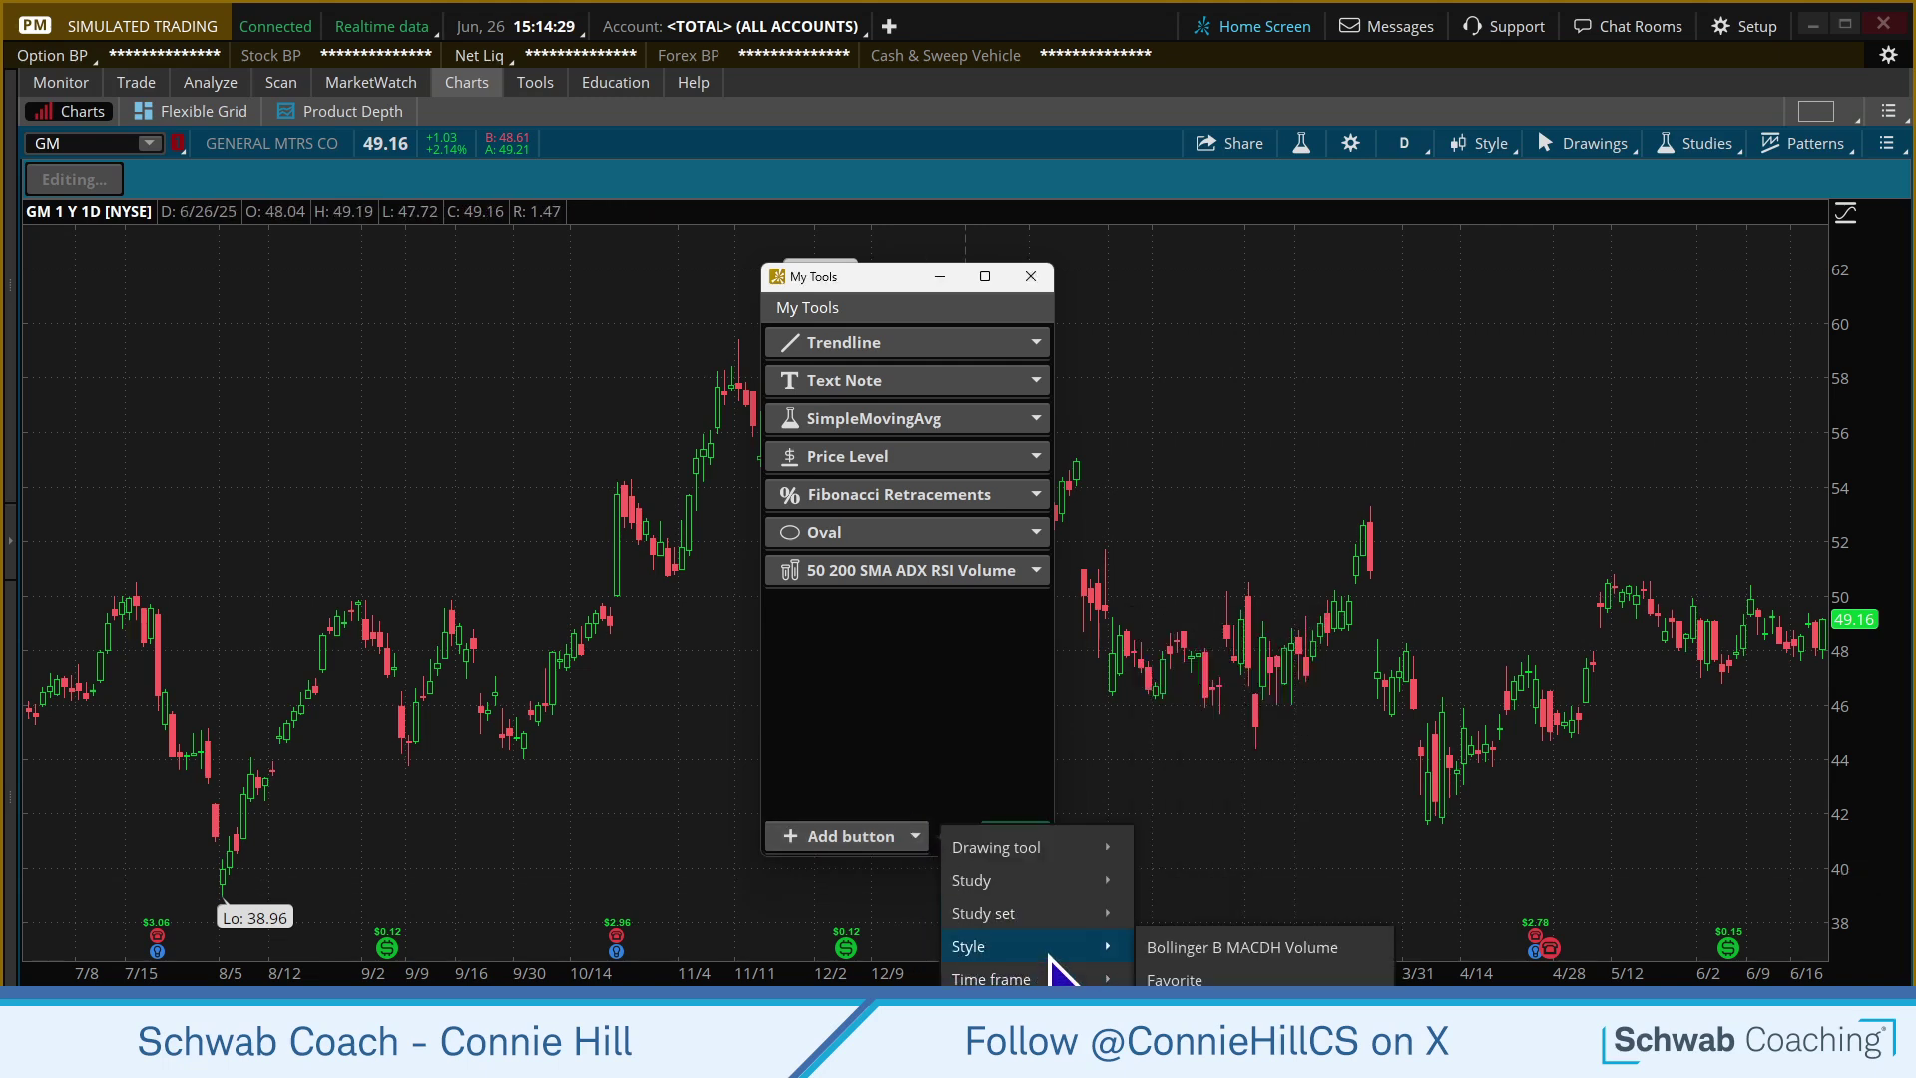
left_click(1337, 948)
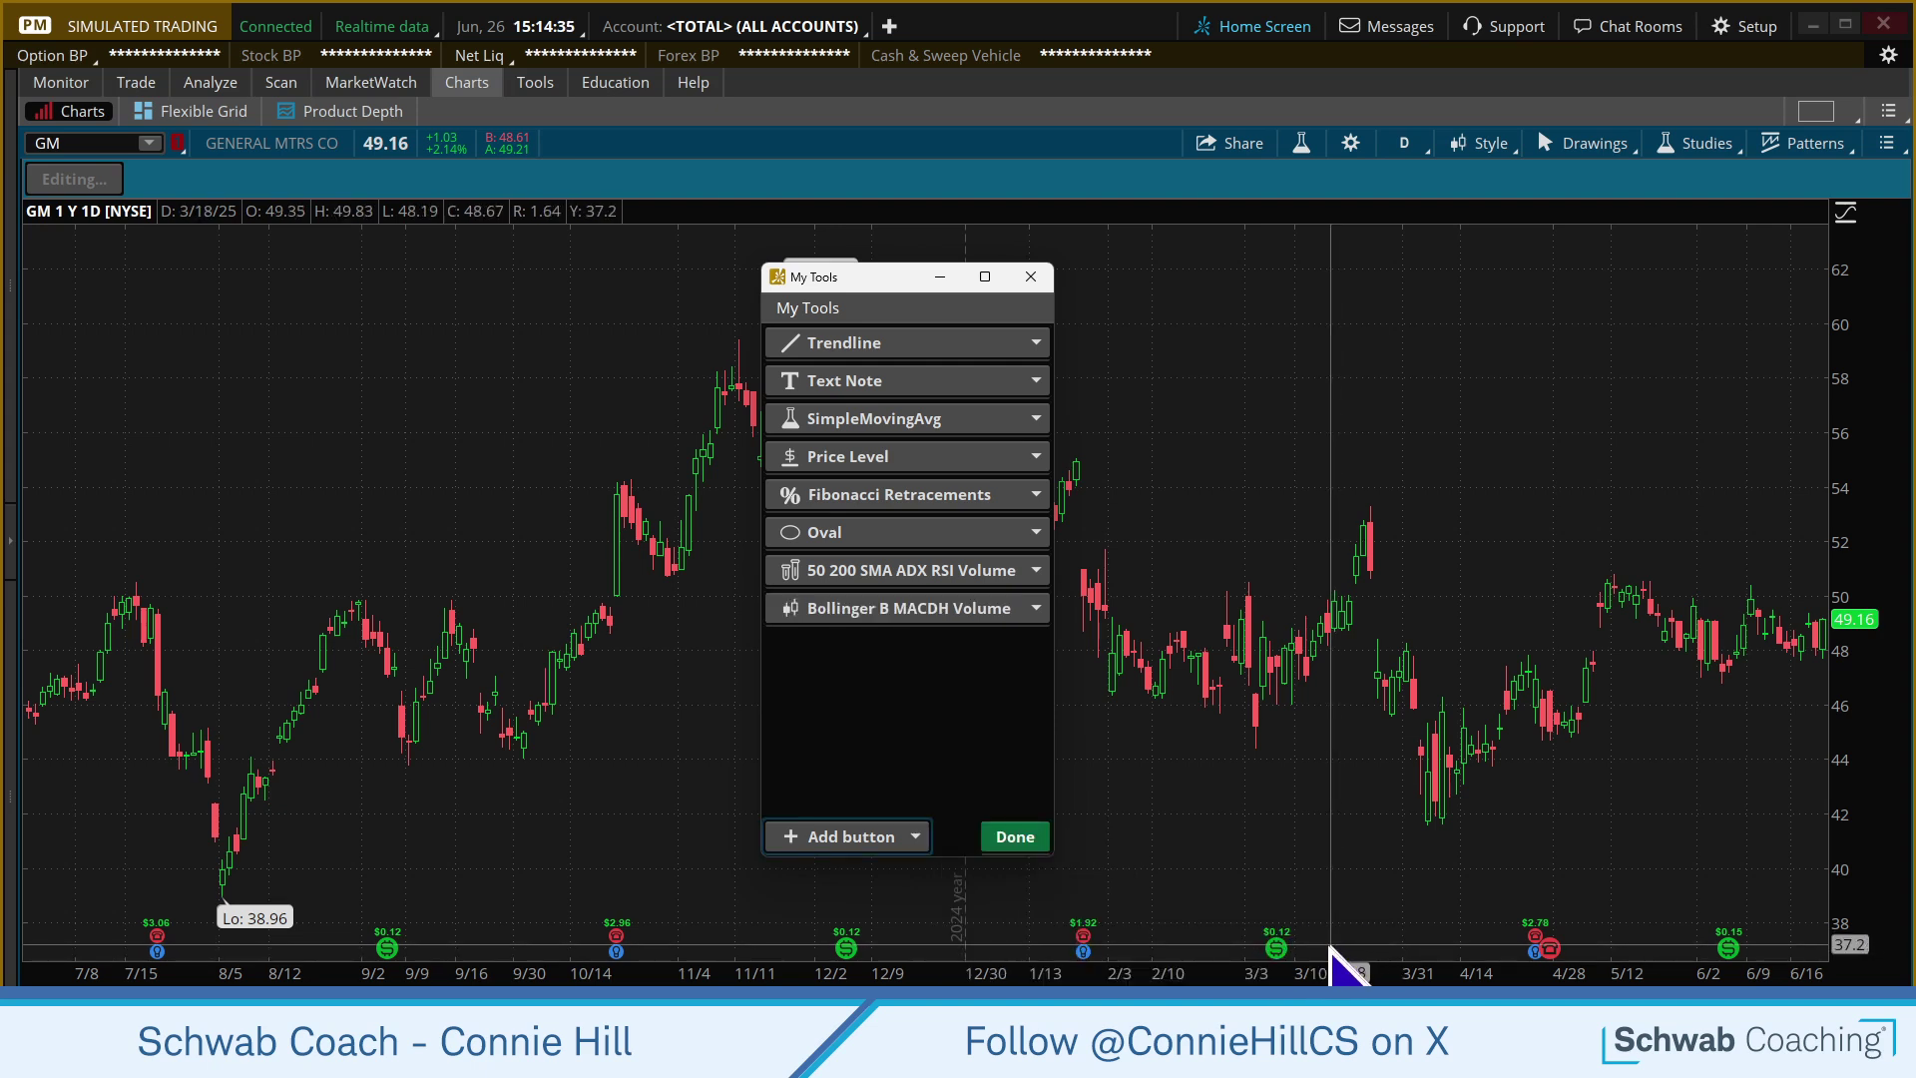
Add a 3 Y : W time-frame button and finish editing My Tools.
left_click(916, 838)
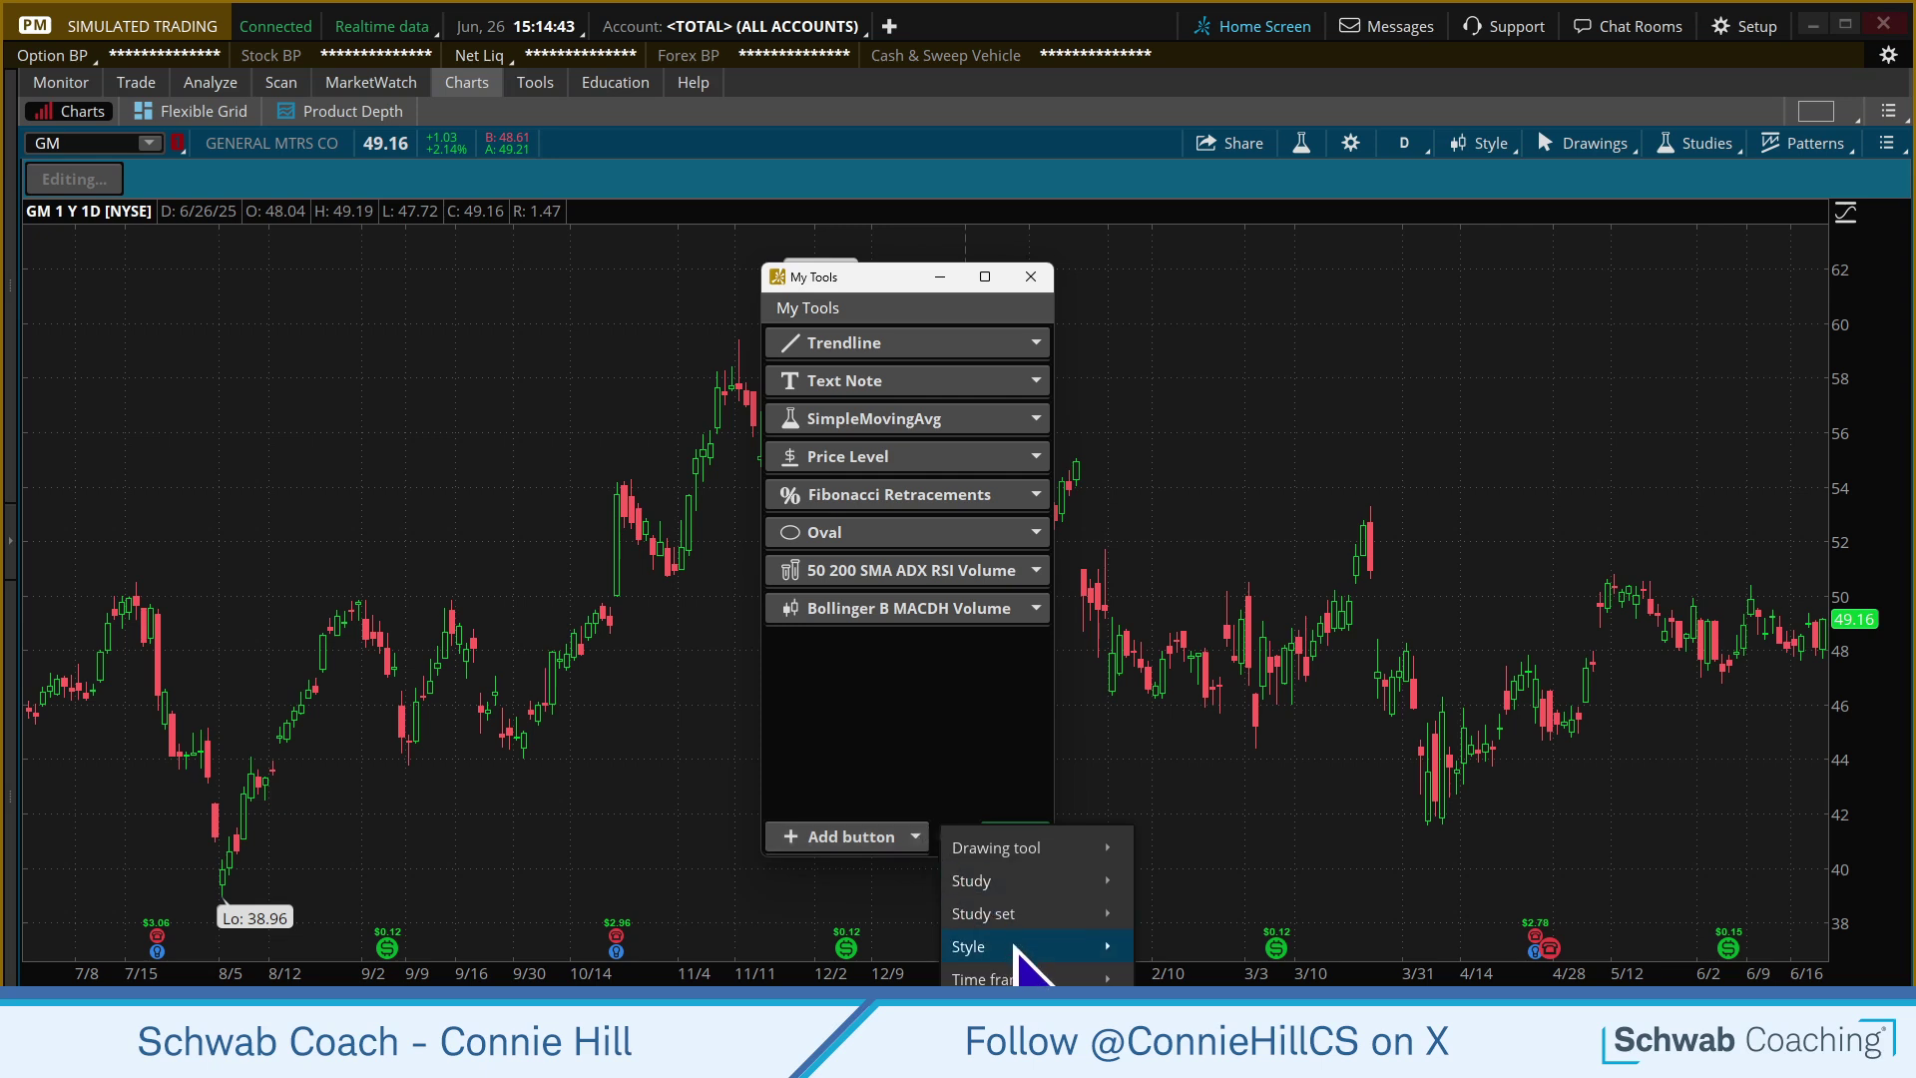
mouse_move(1027, 980)
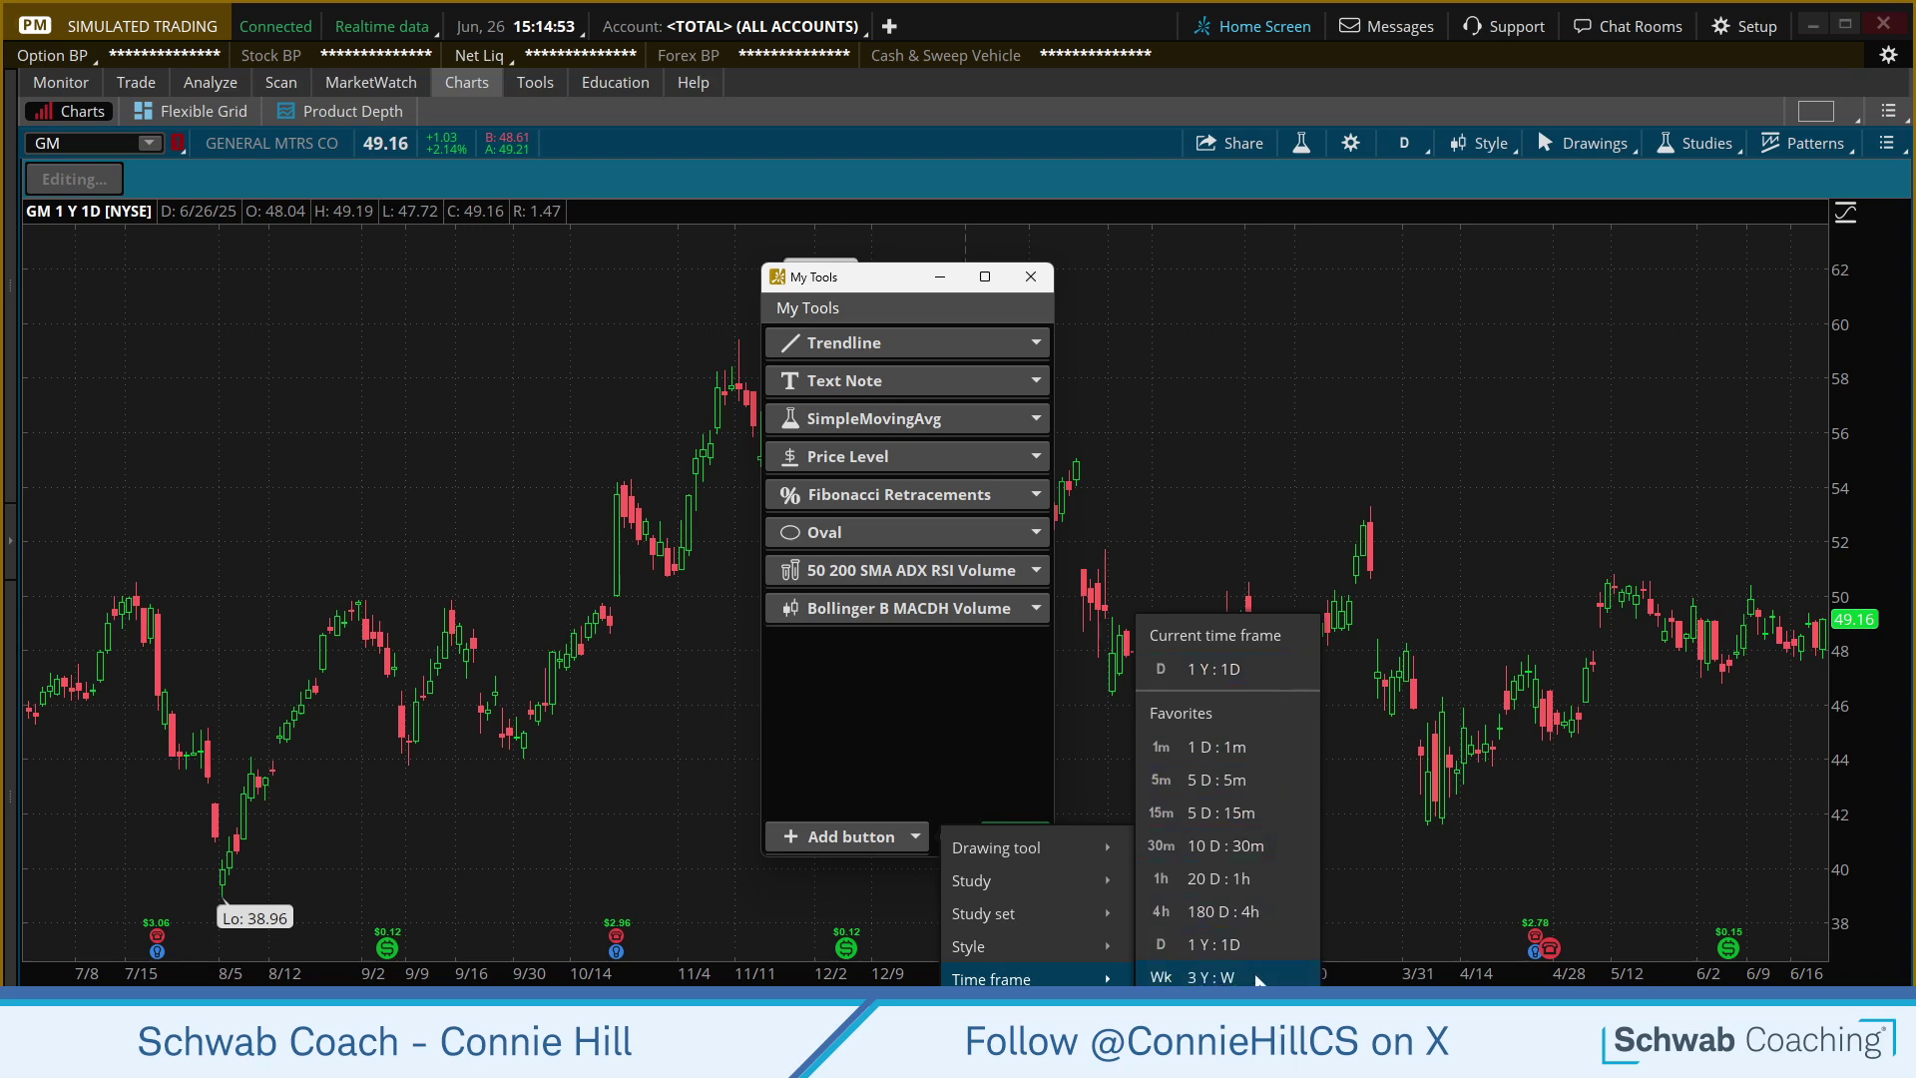
left_click(1257, 979)
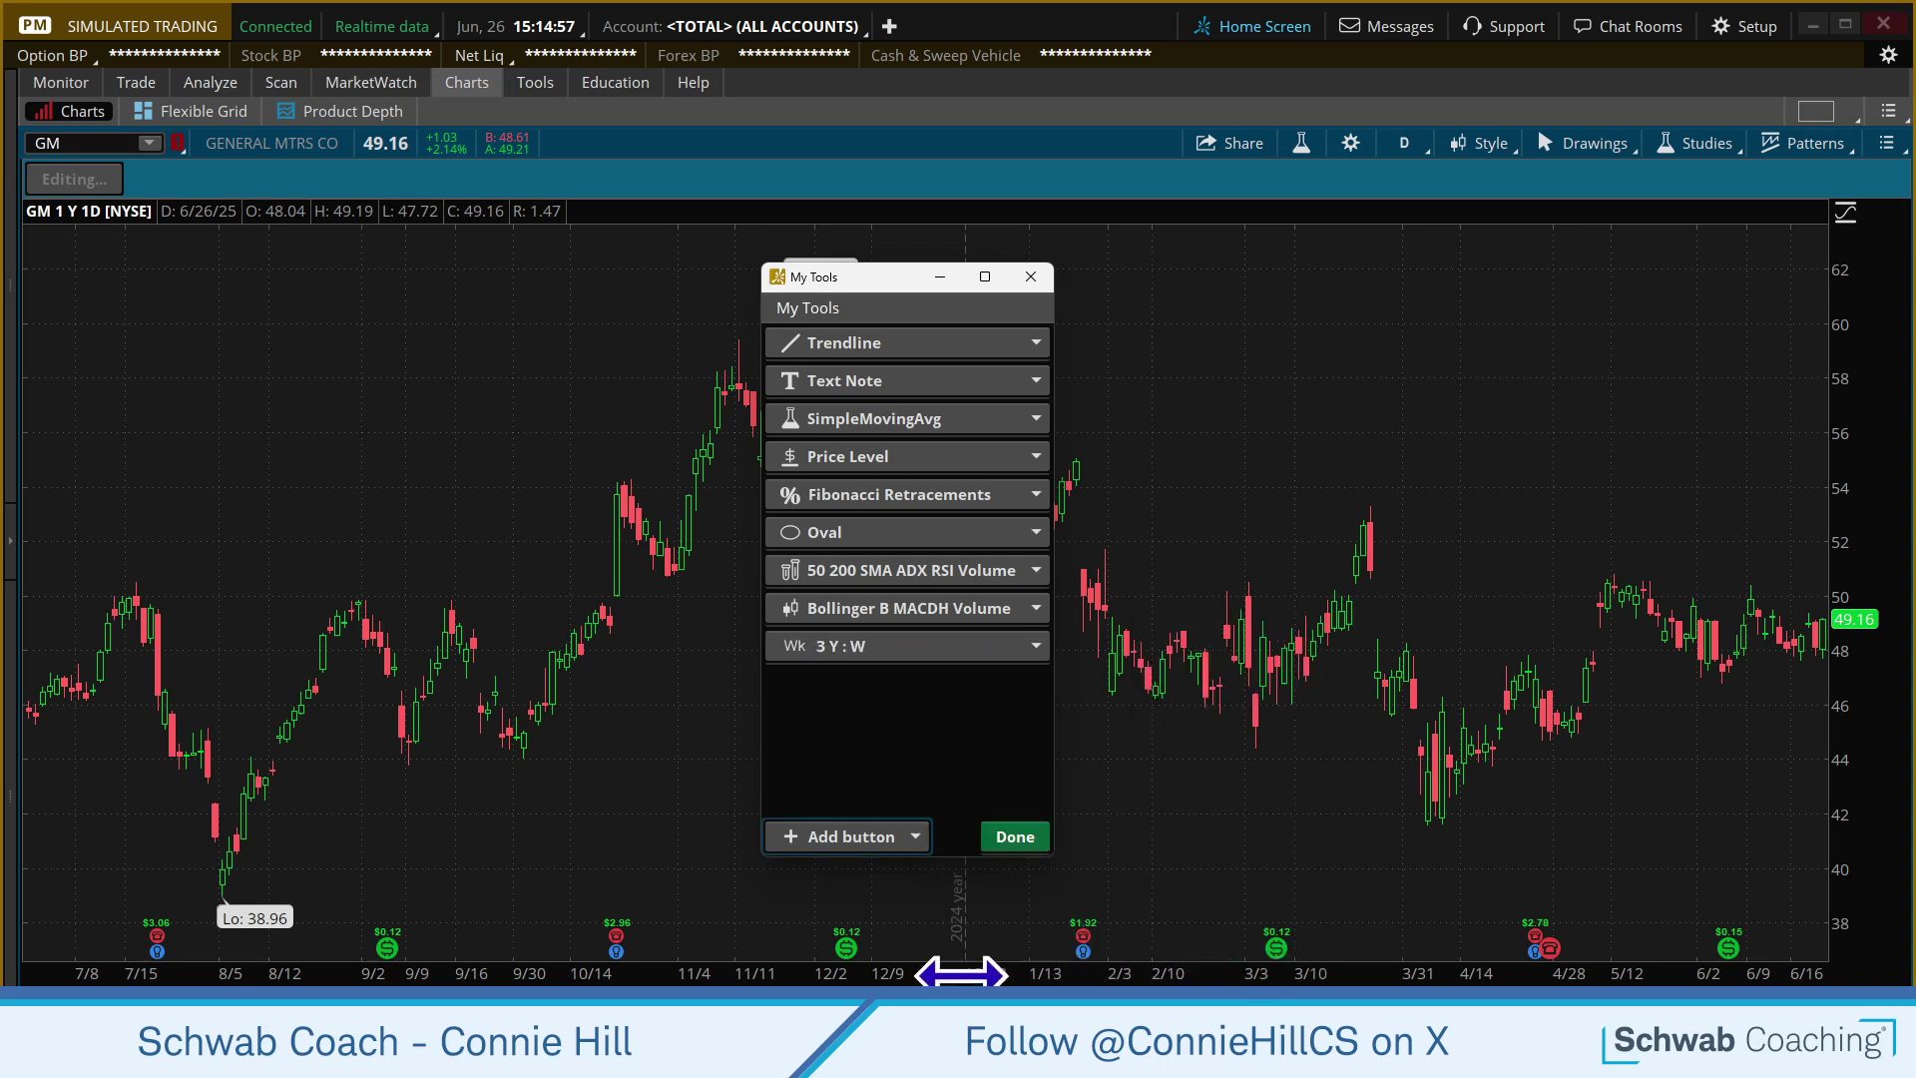
left_click(1018, 838)
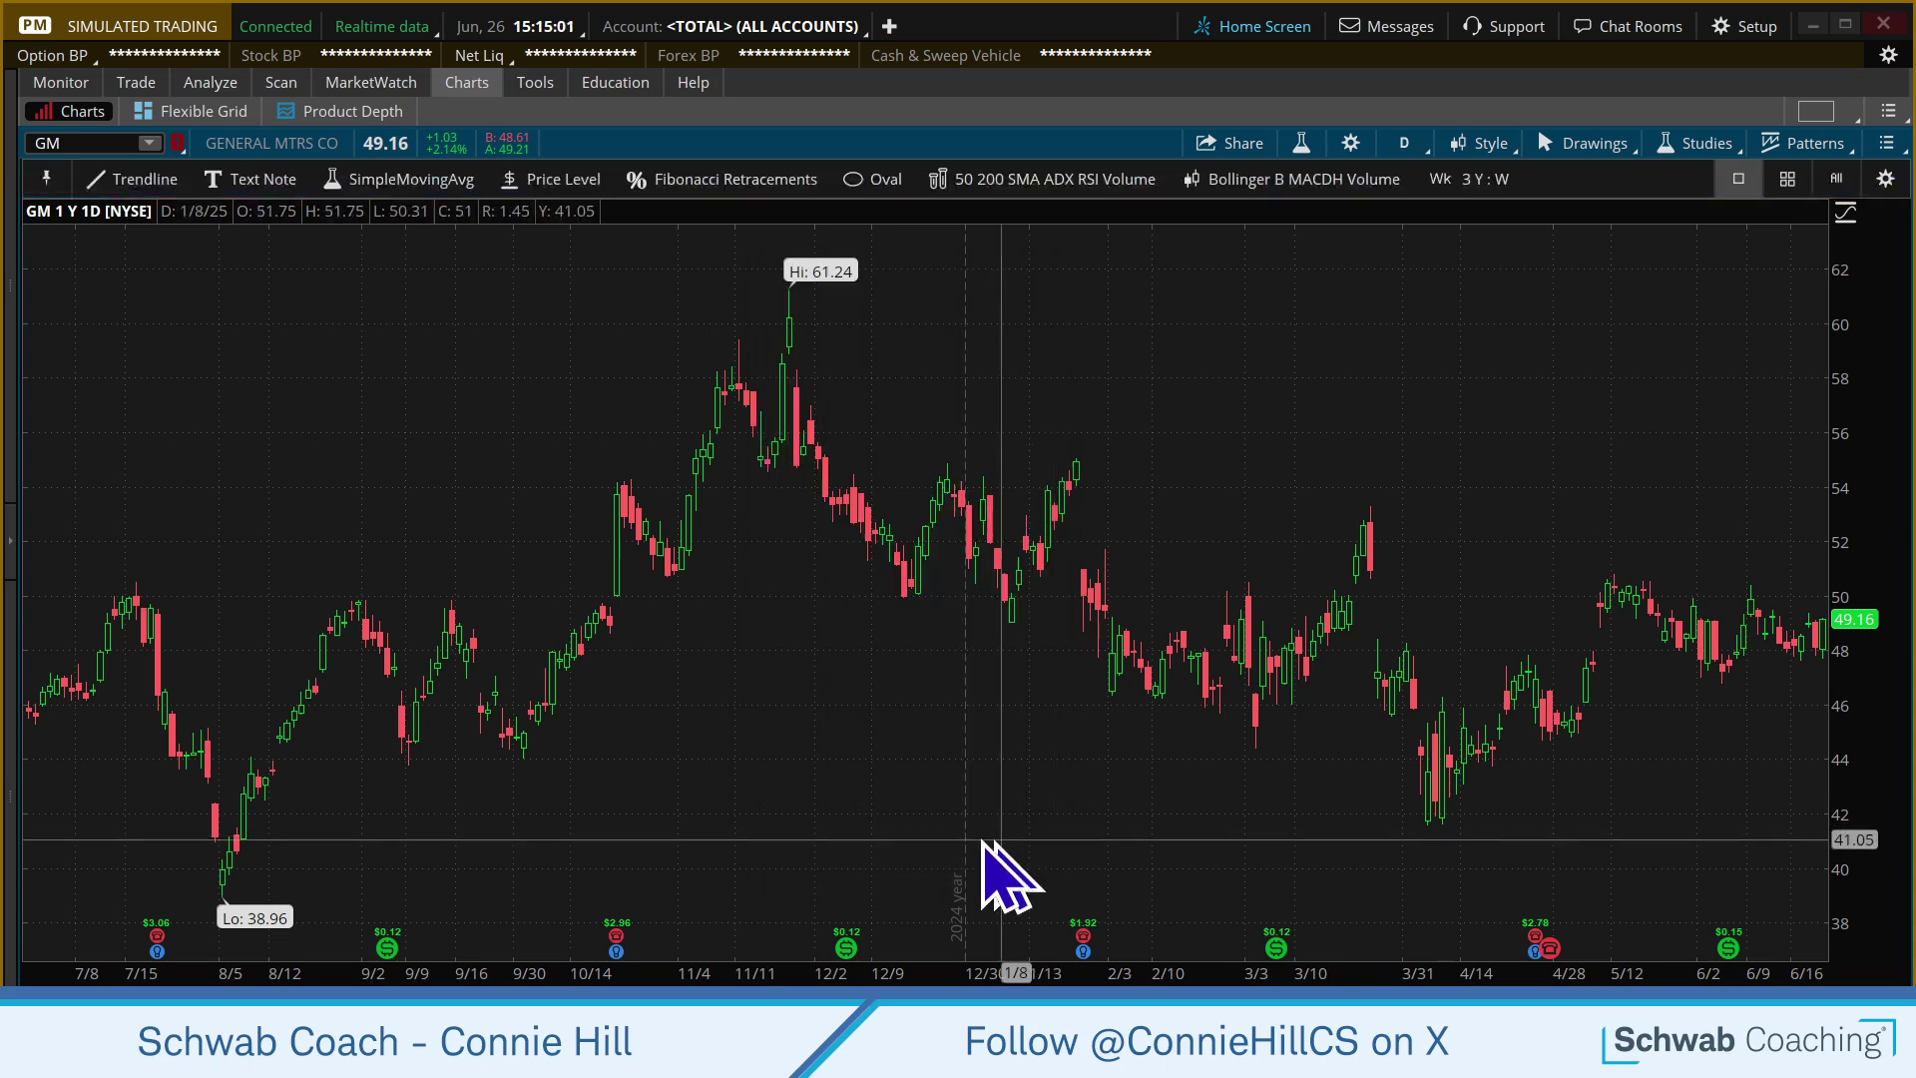
Draw an oval around the late-October candles and a price-level line near 55.
left_click(889, 182)
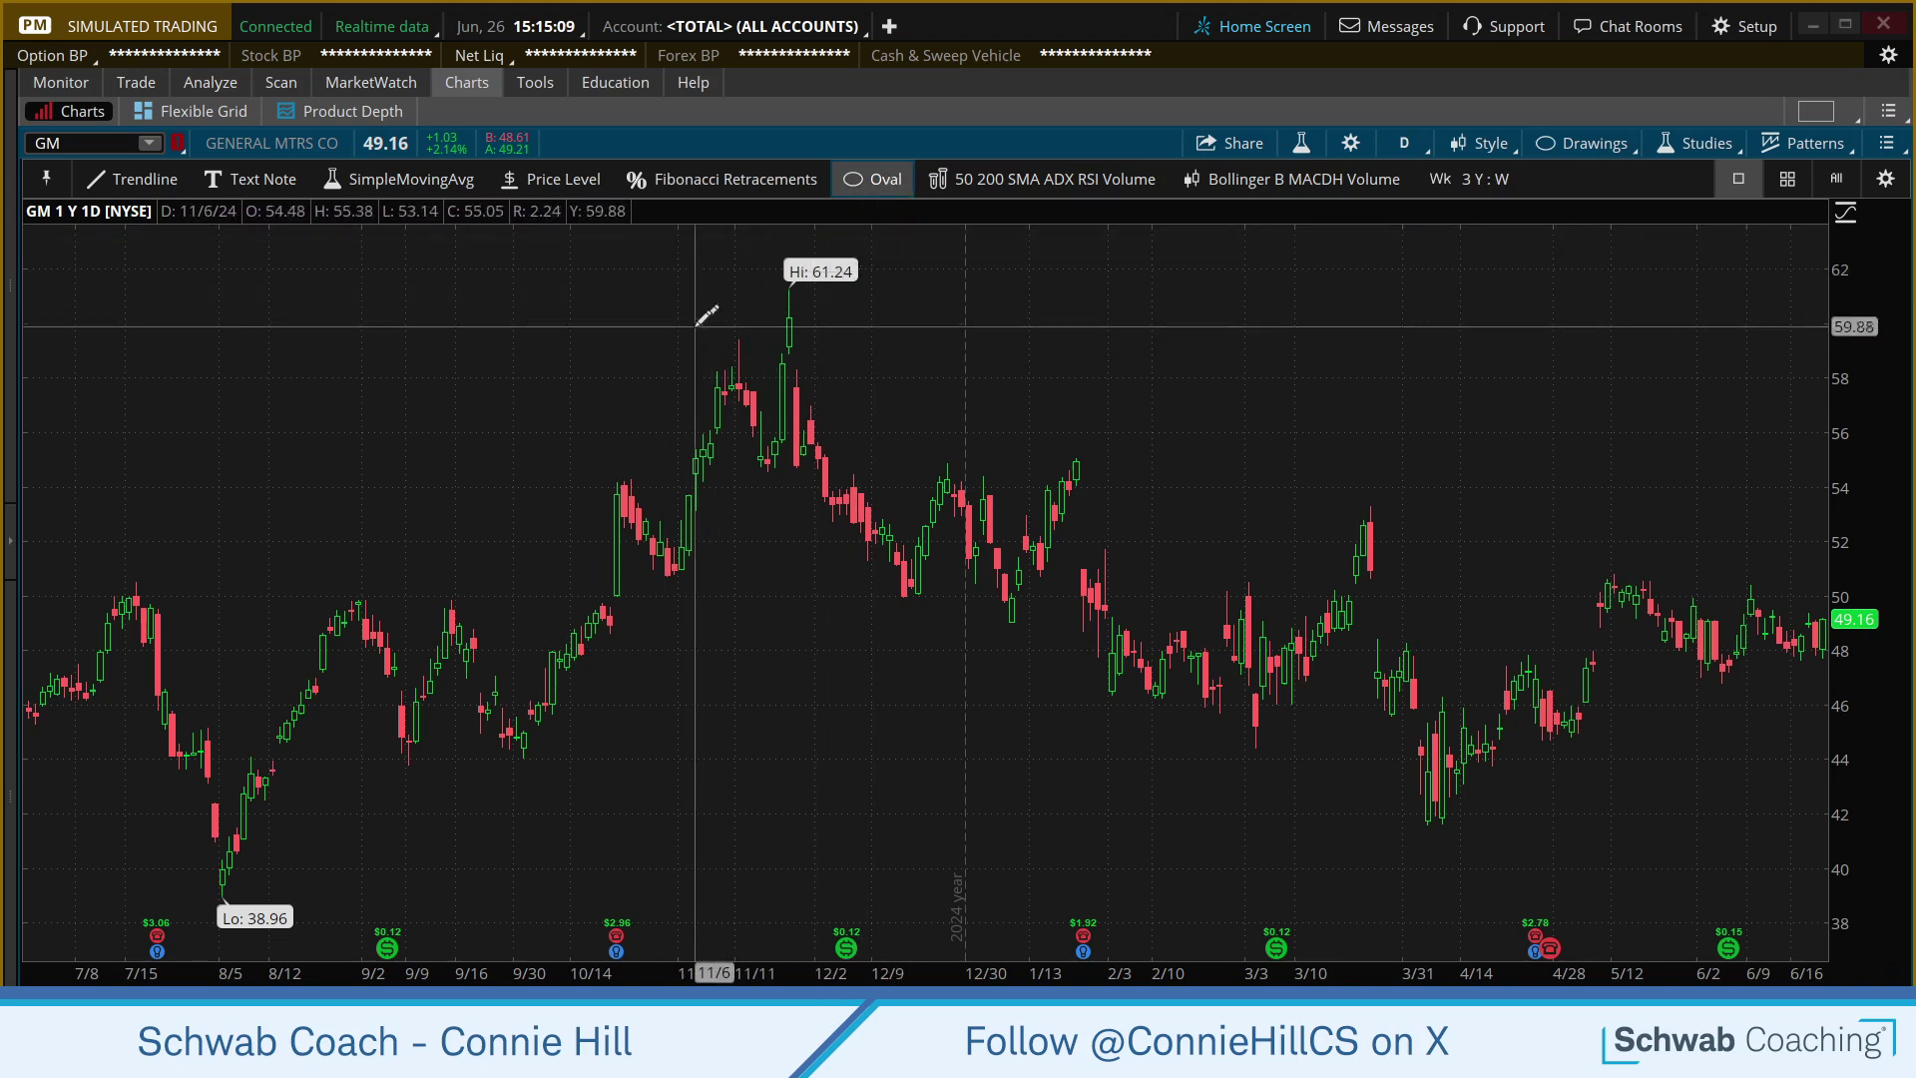
left_click(600, 457)
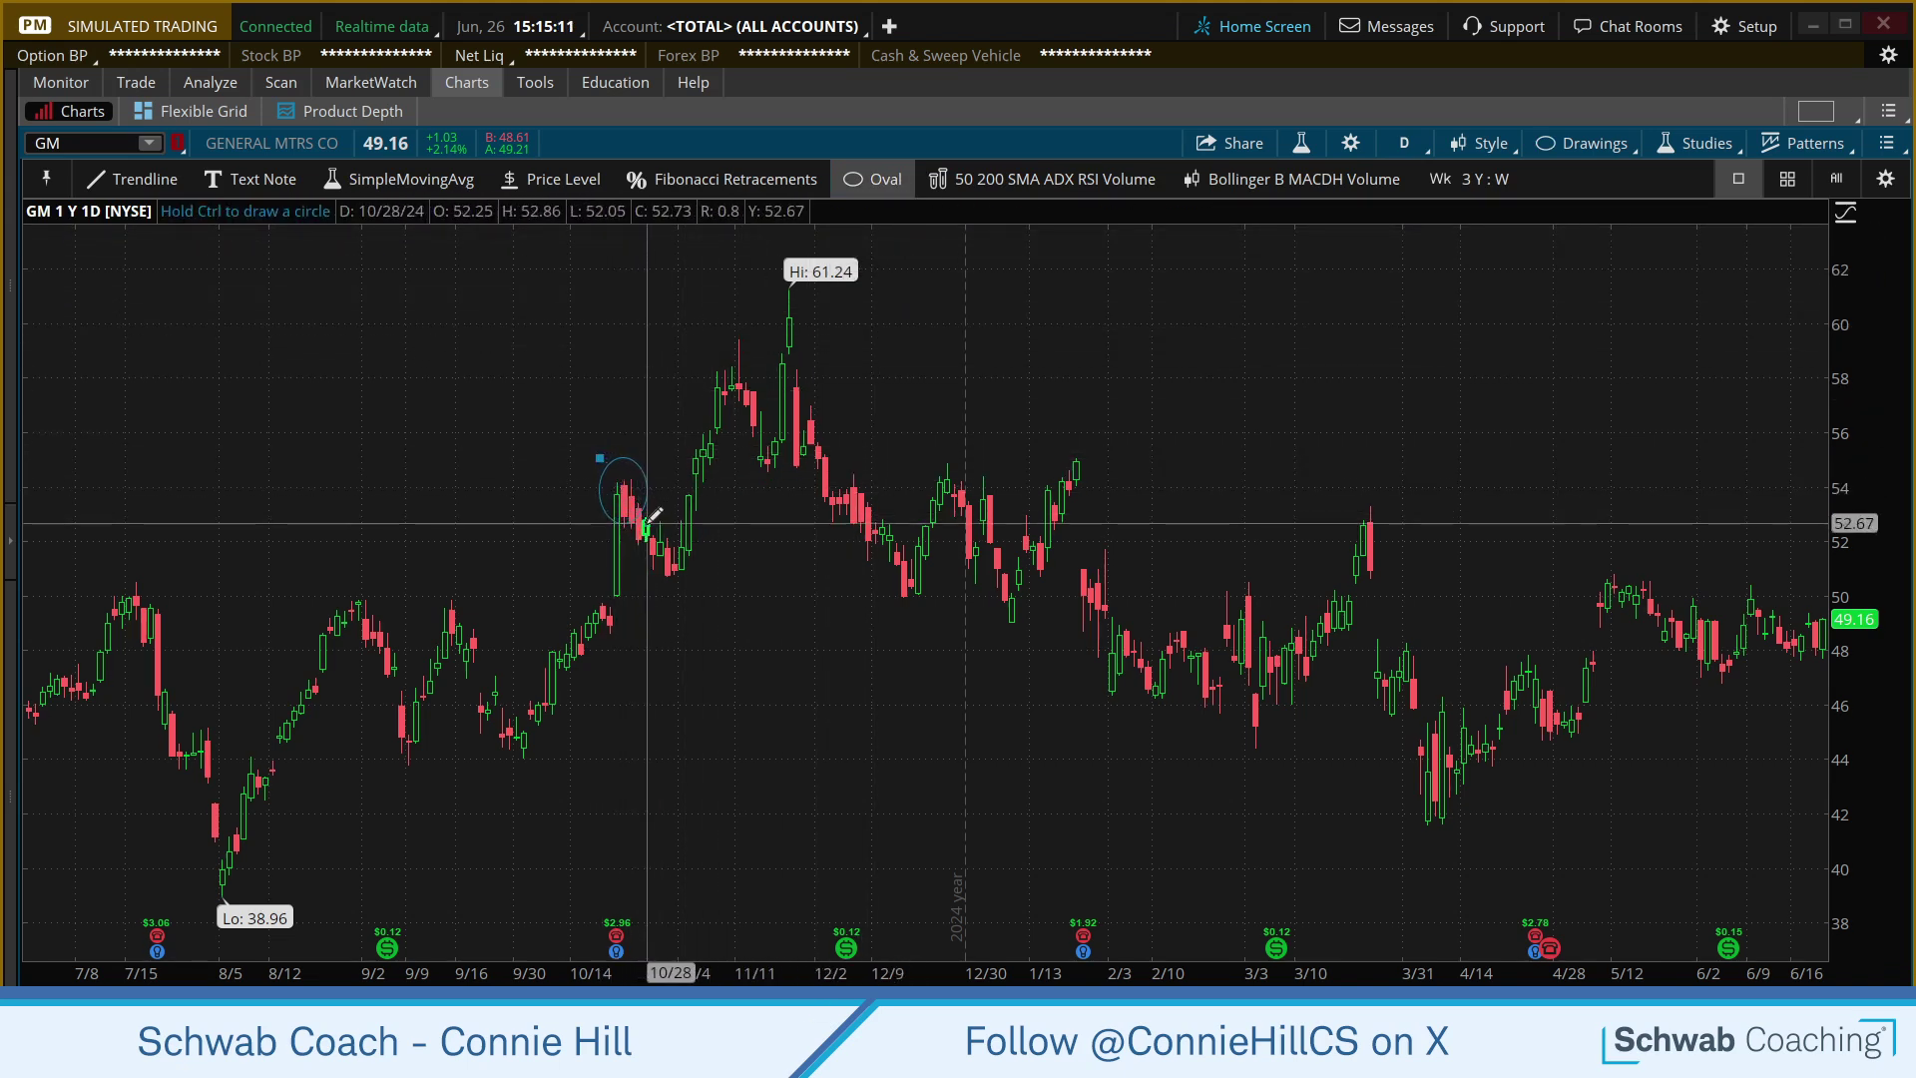
left_click(648, 521)
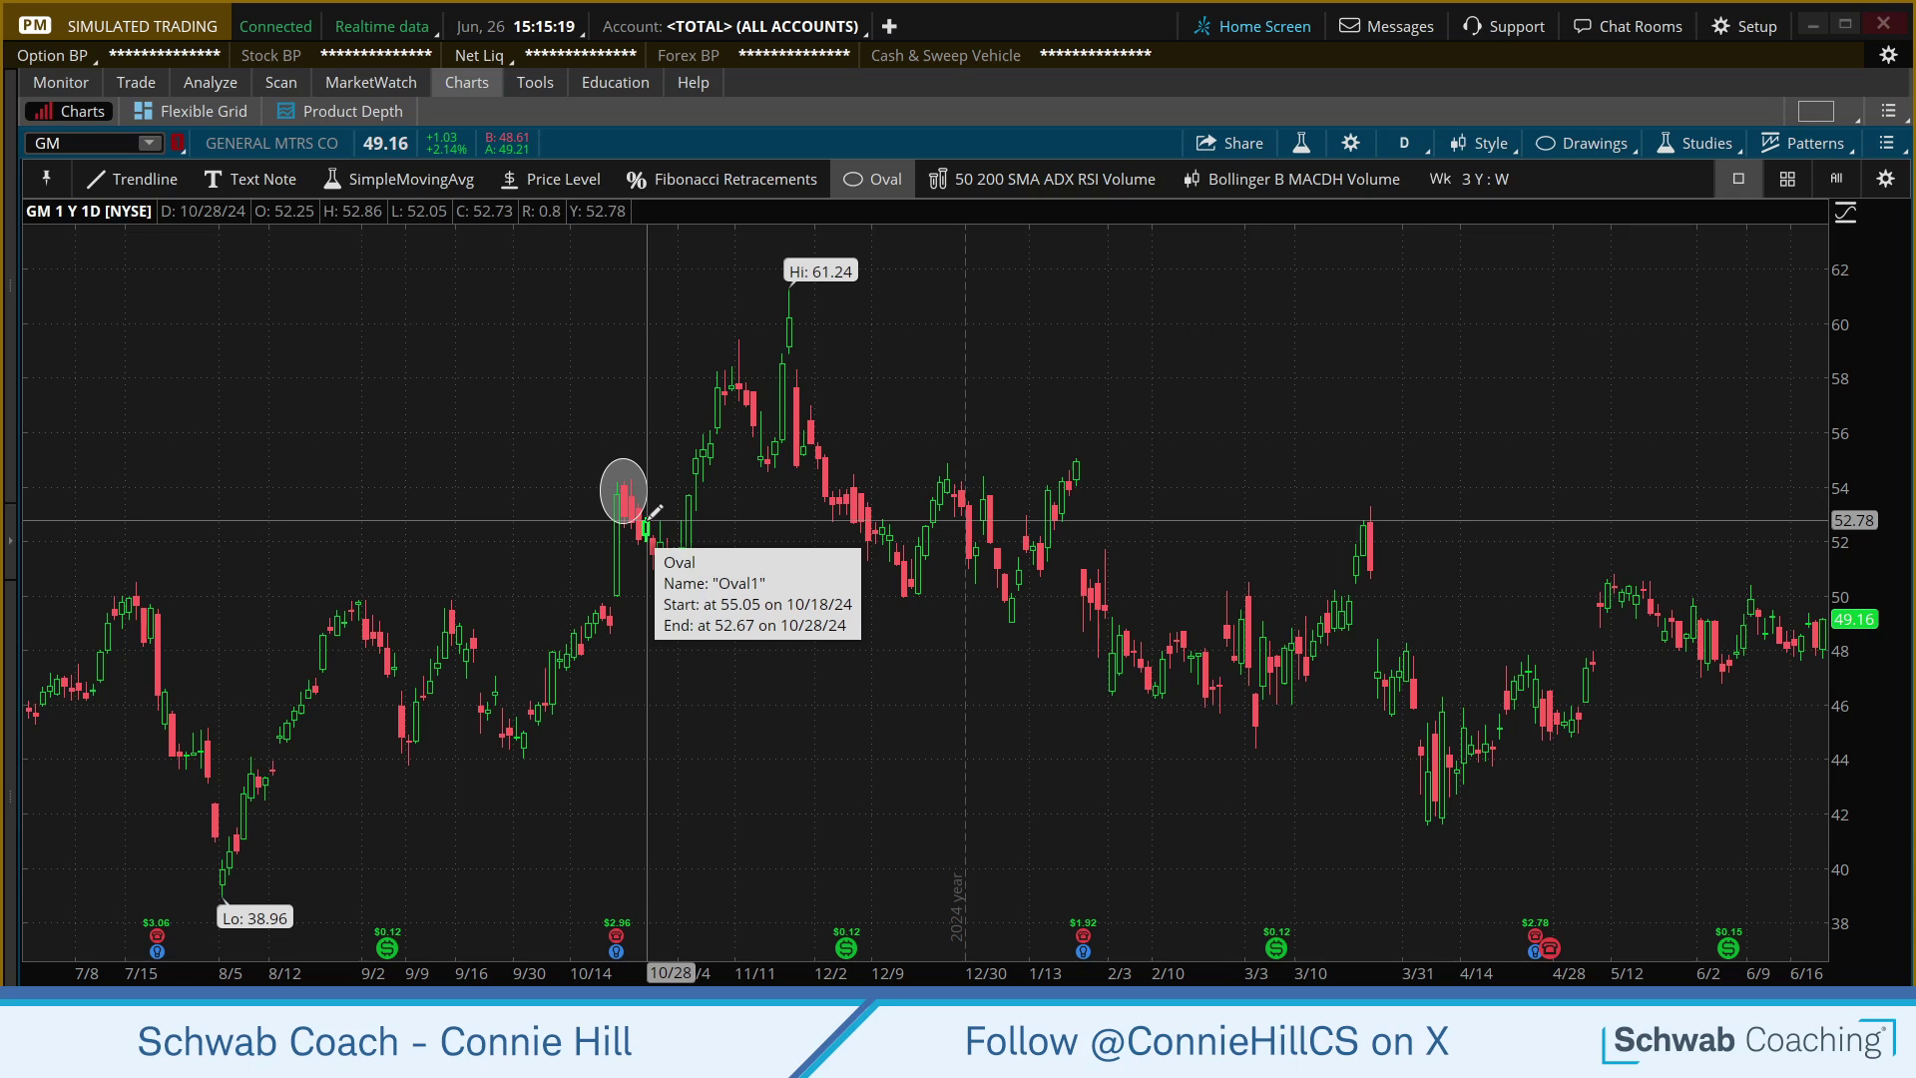
left_click(572, 183)
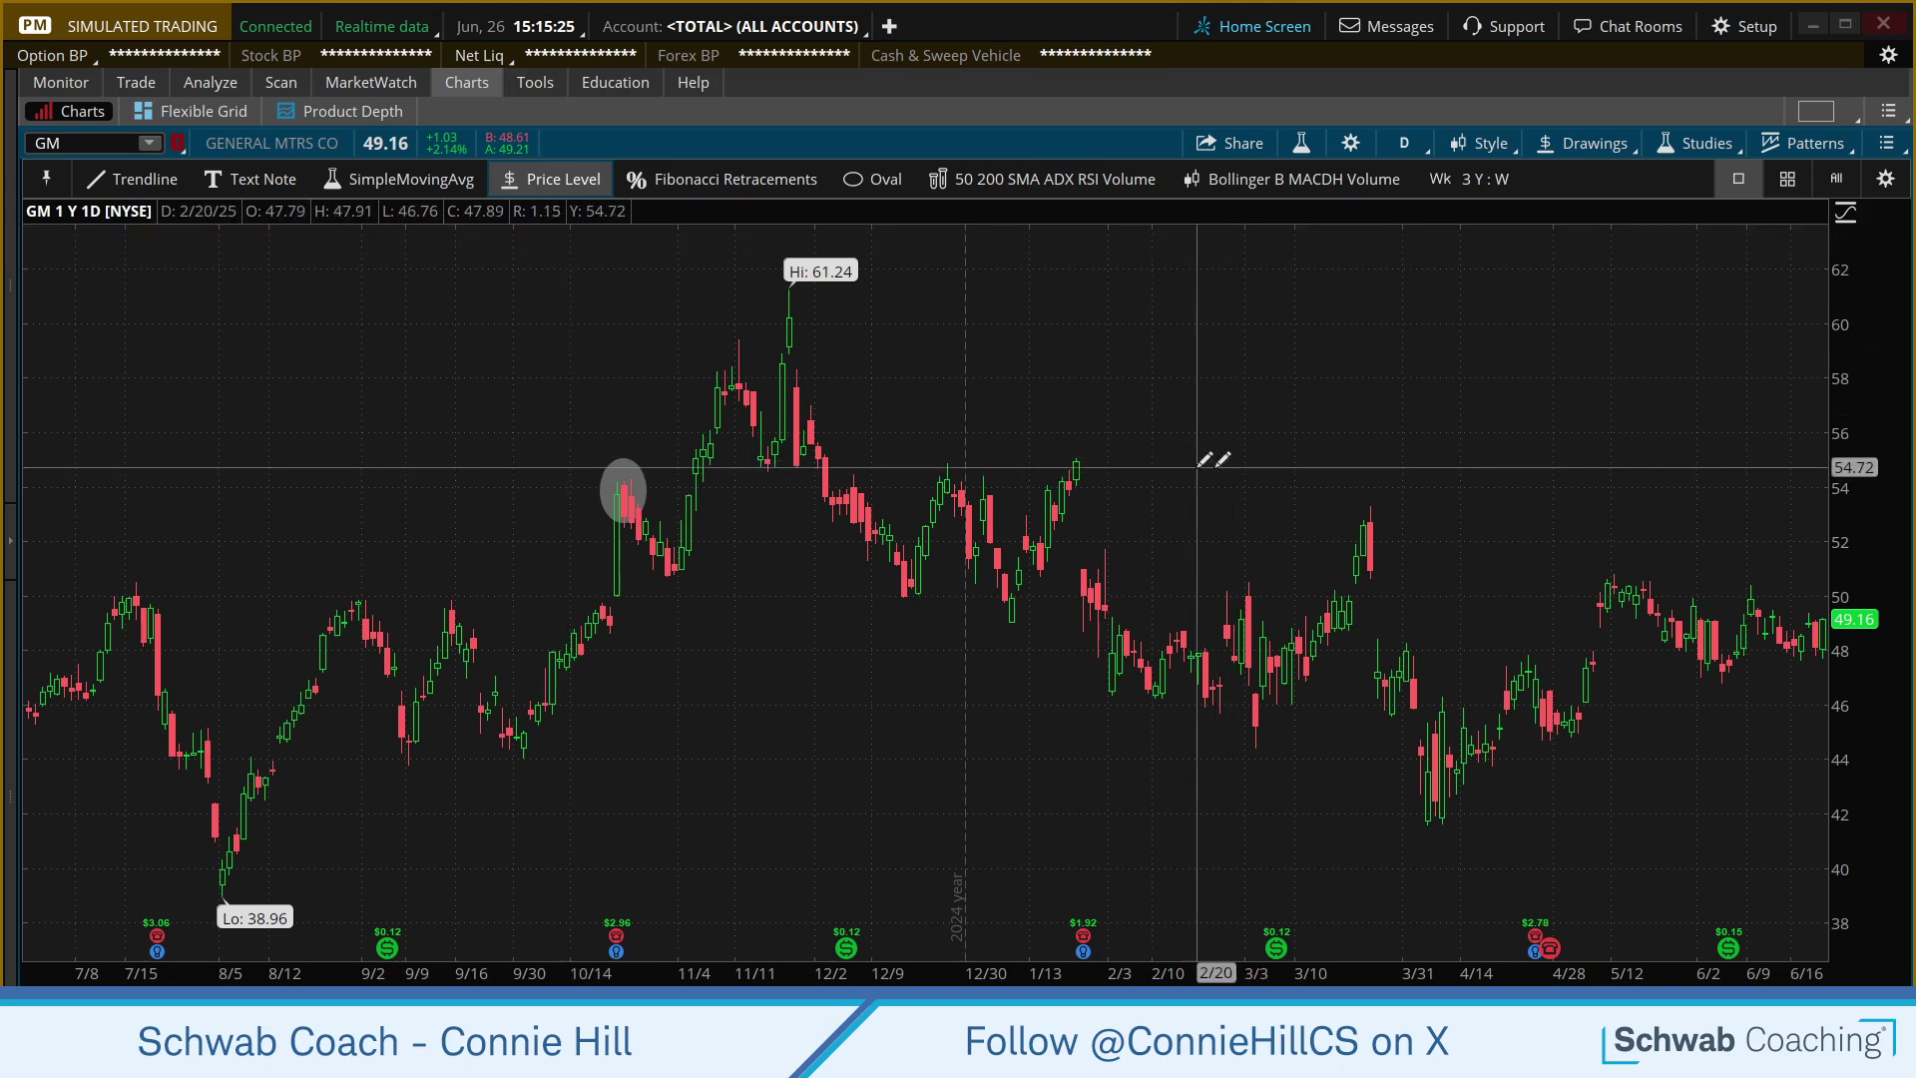
left_click_drag(911, 458, 1140, 469)
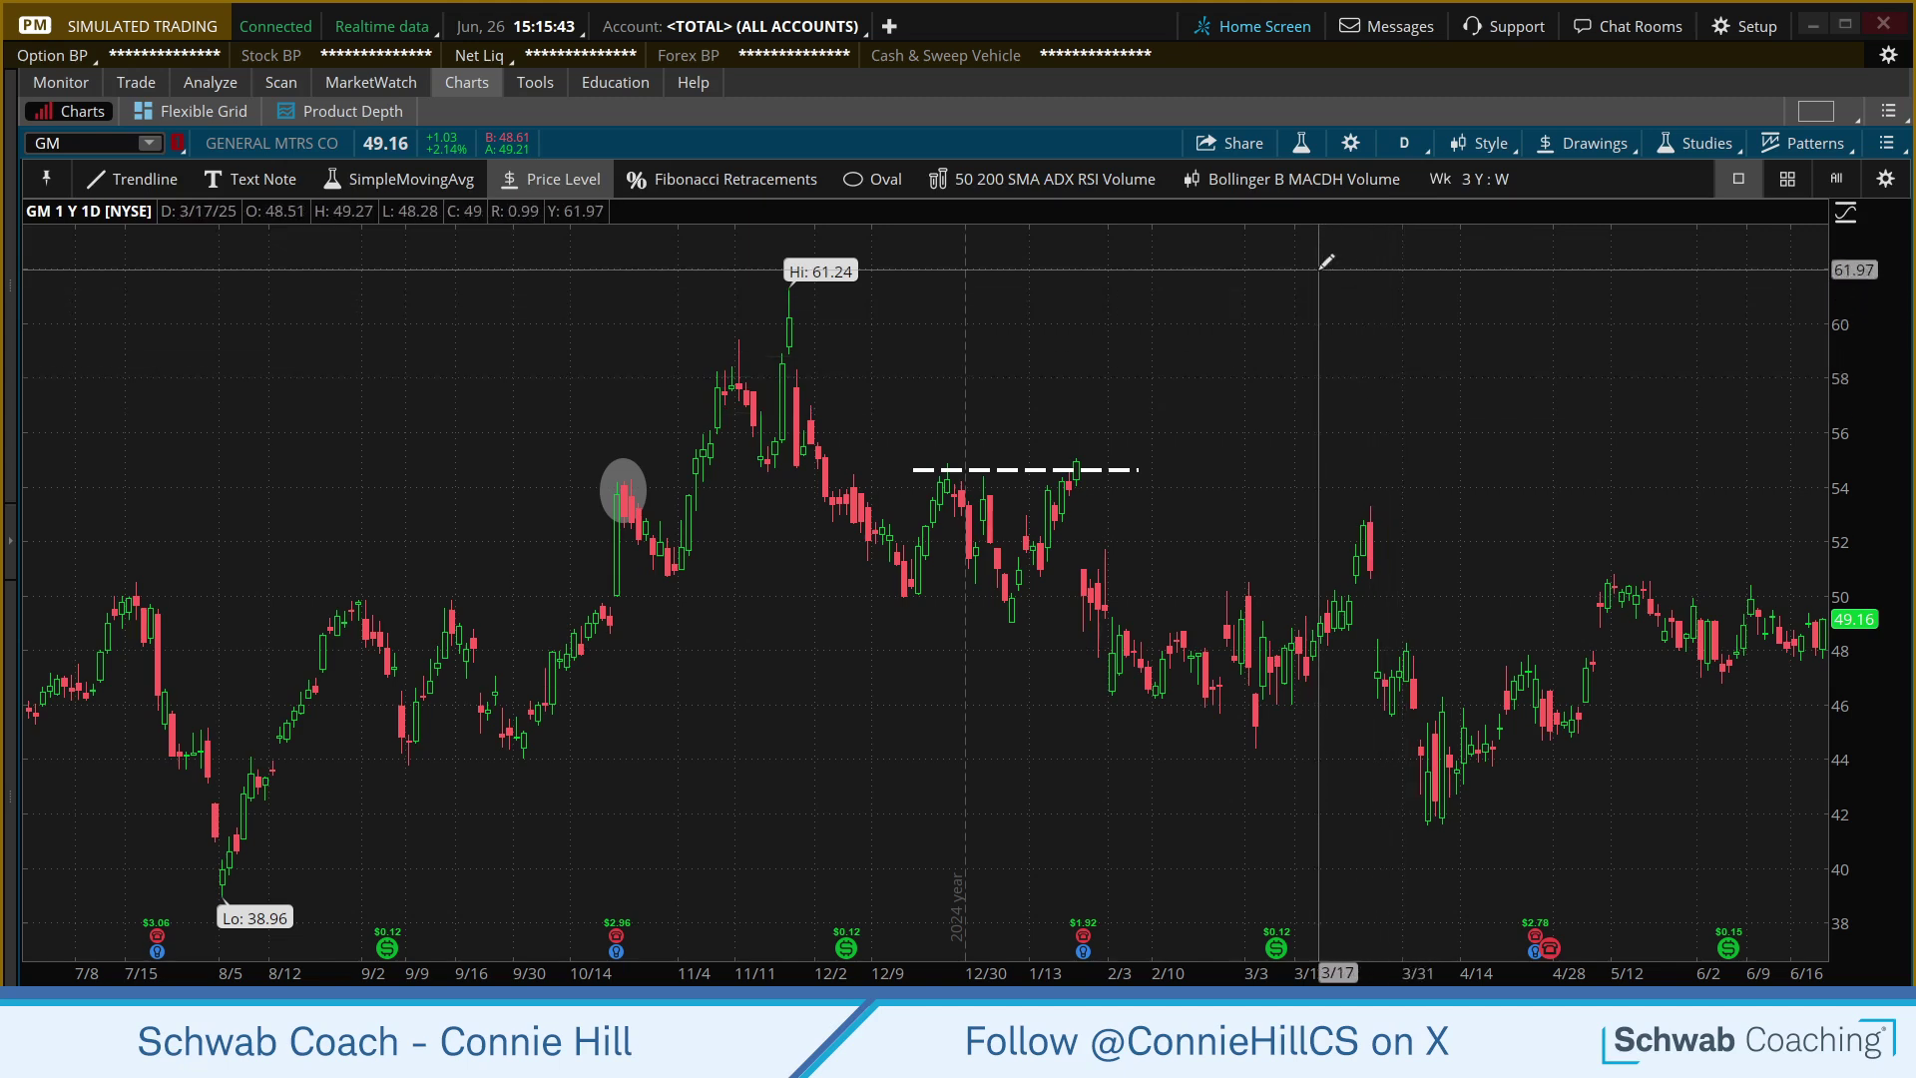
Apply the Bollinger B MACDH Volume set, then switch to the 50 200 SMA ADX RSI Volume set.
left_click(1308, 189)
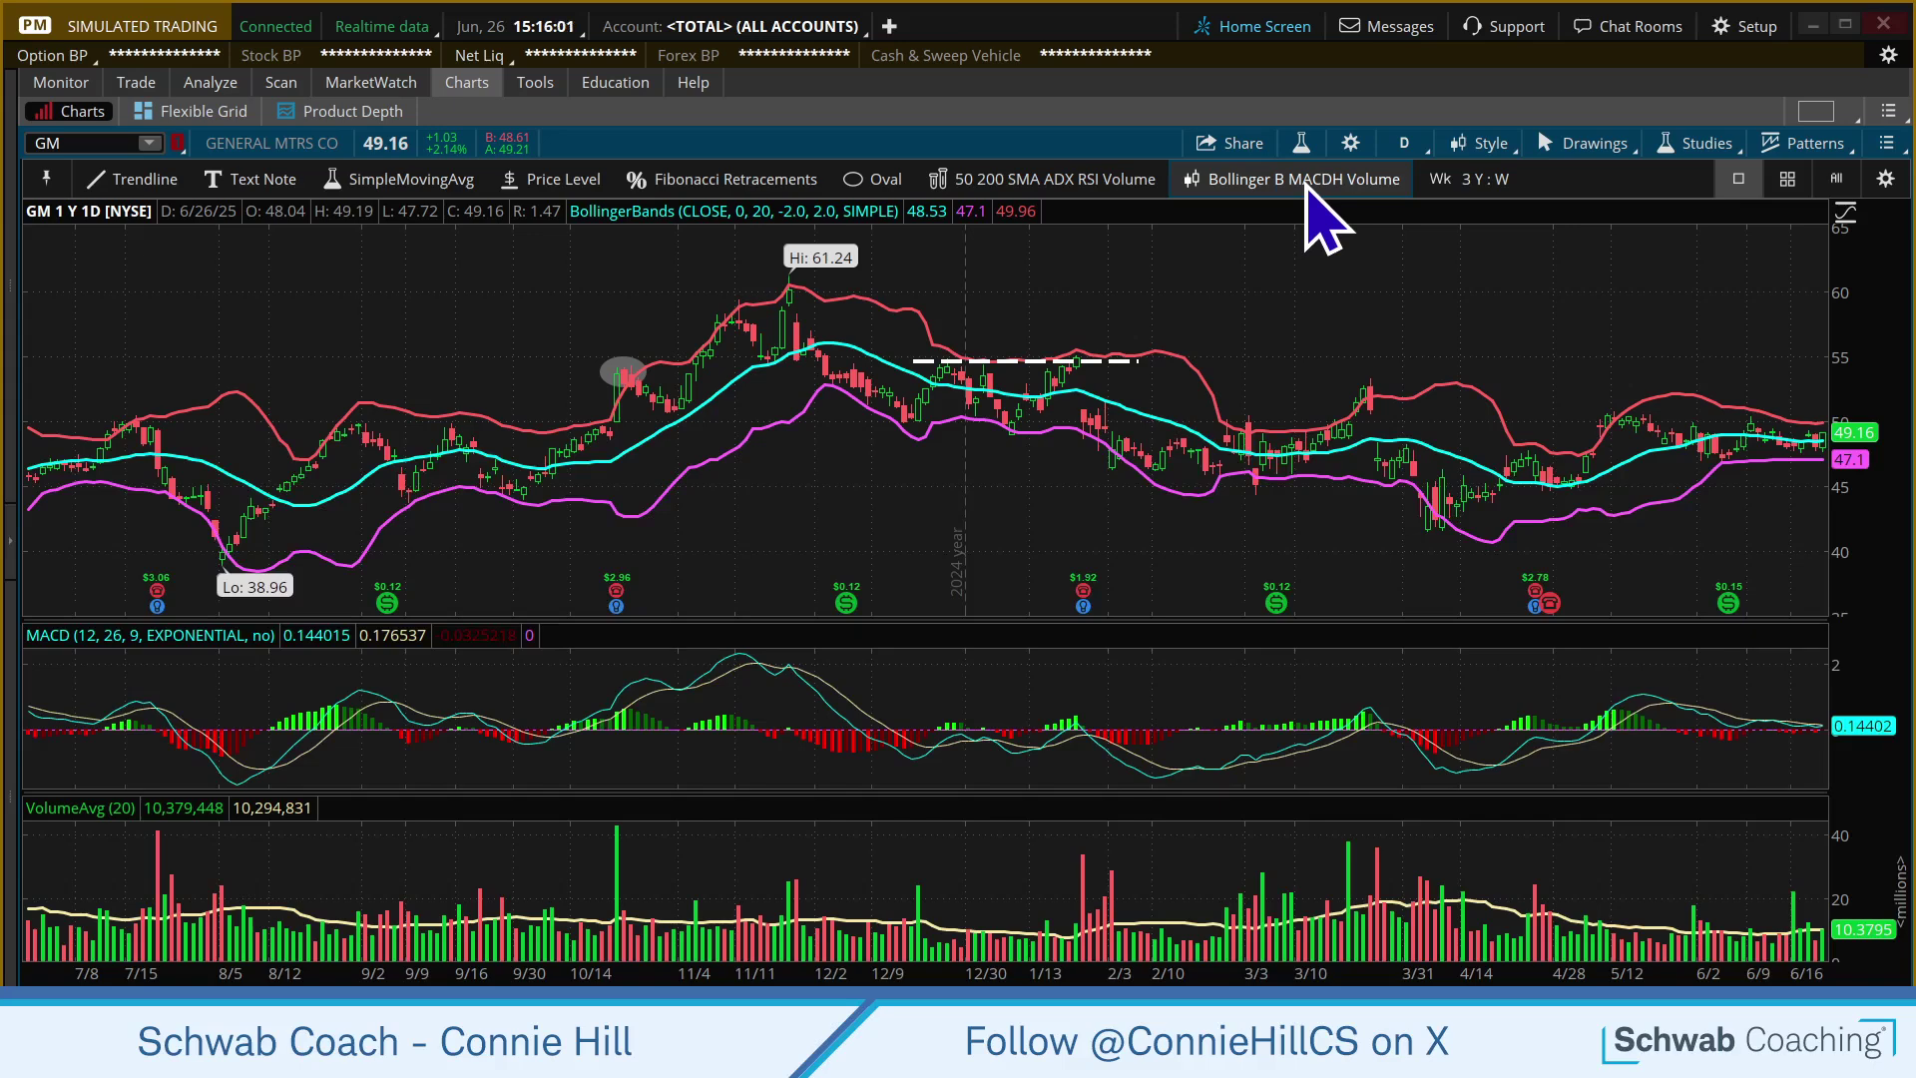
left_click(1094, 183)
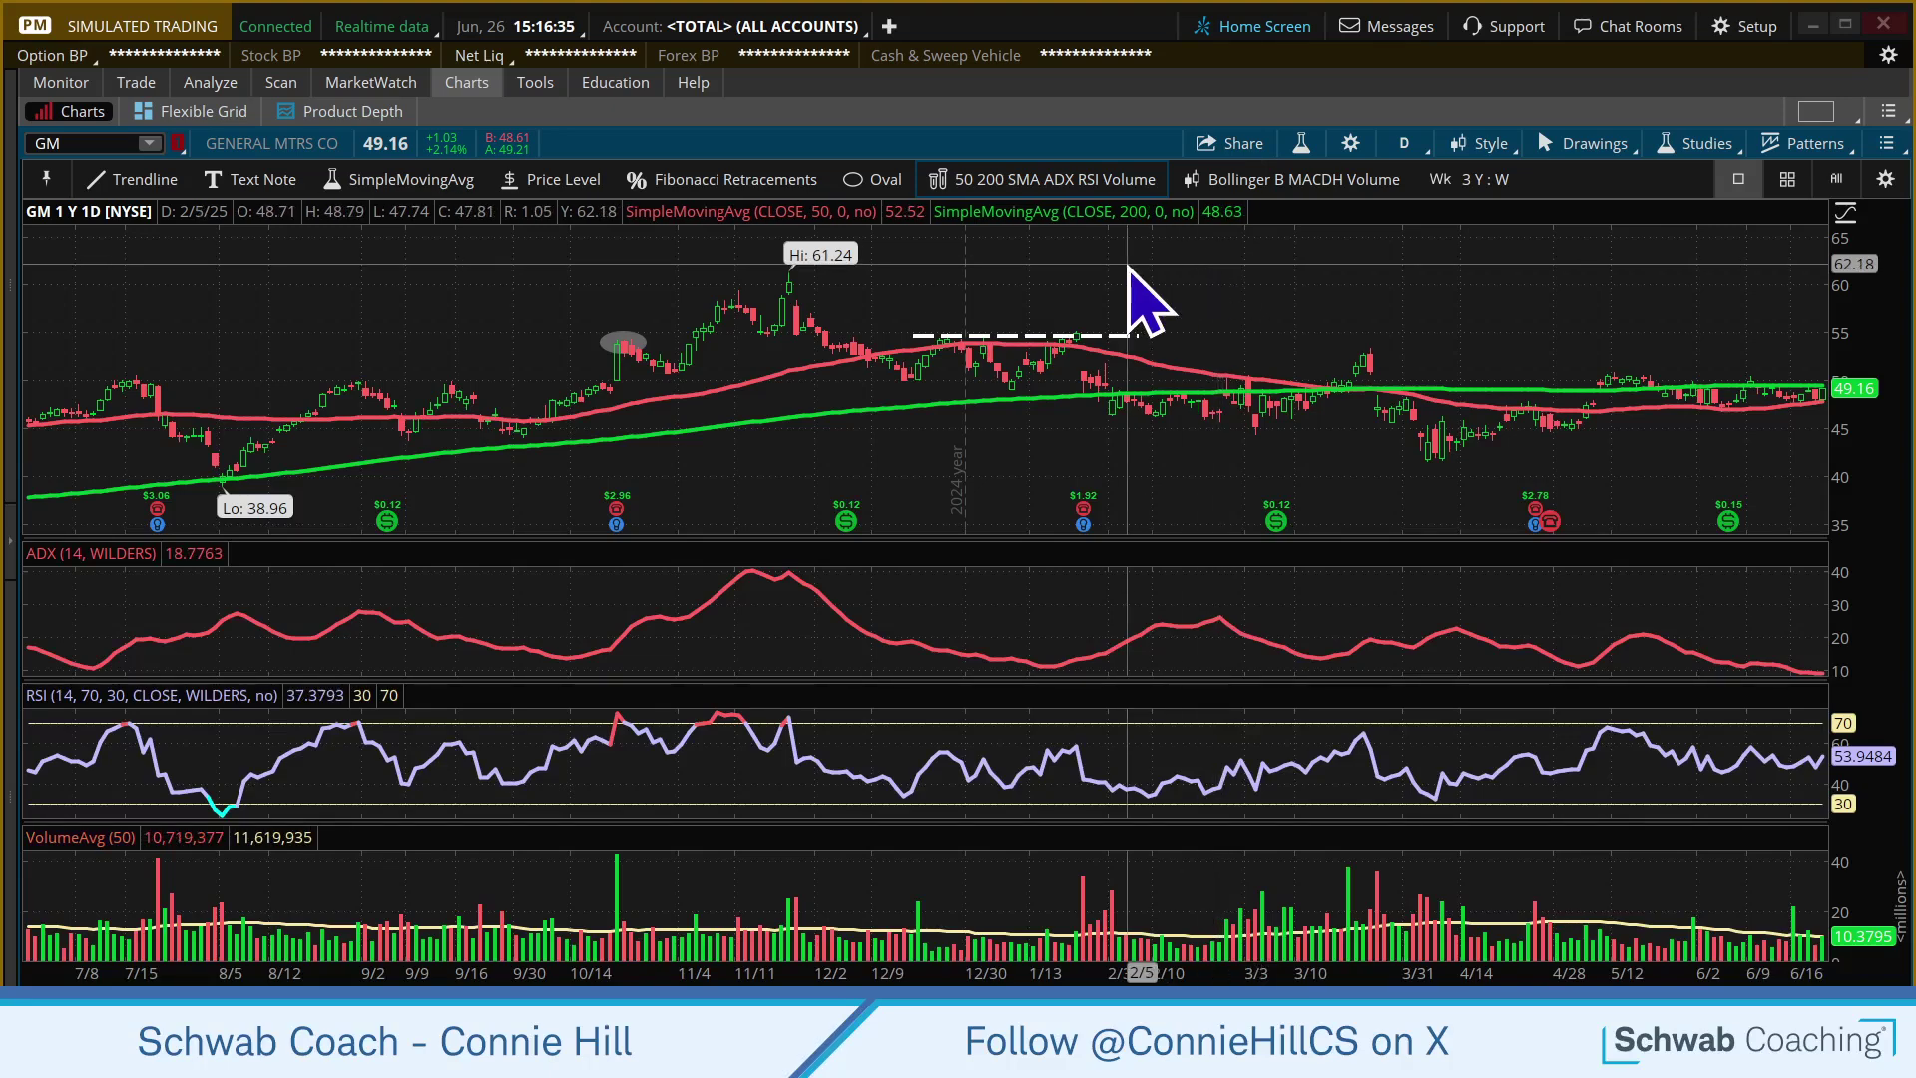
left_click(1885, 179)
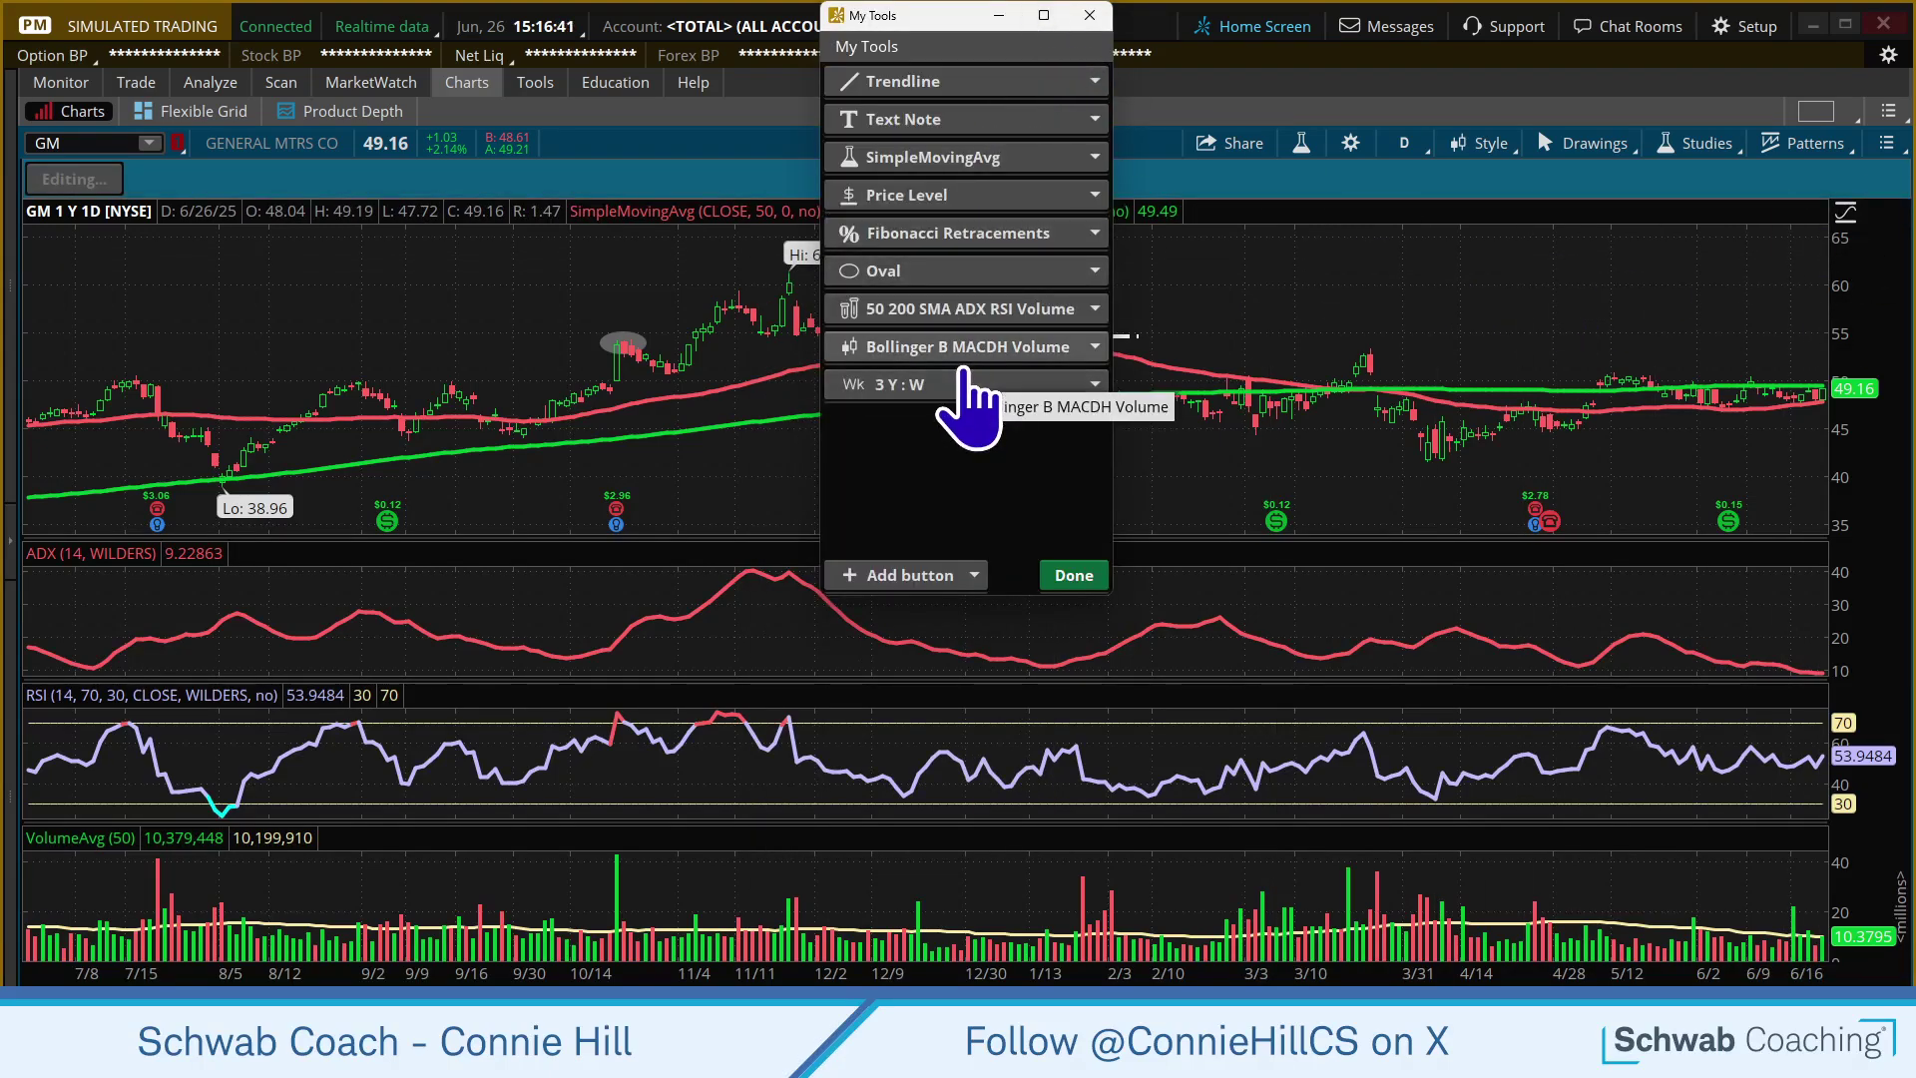
left_click(1074, 575)
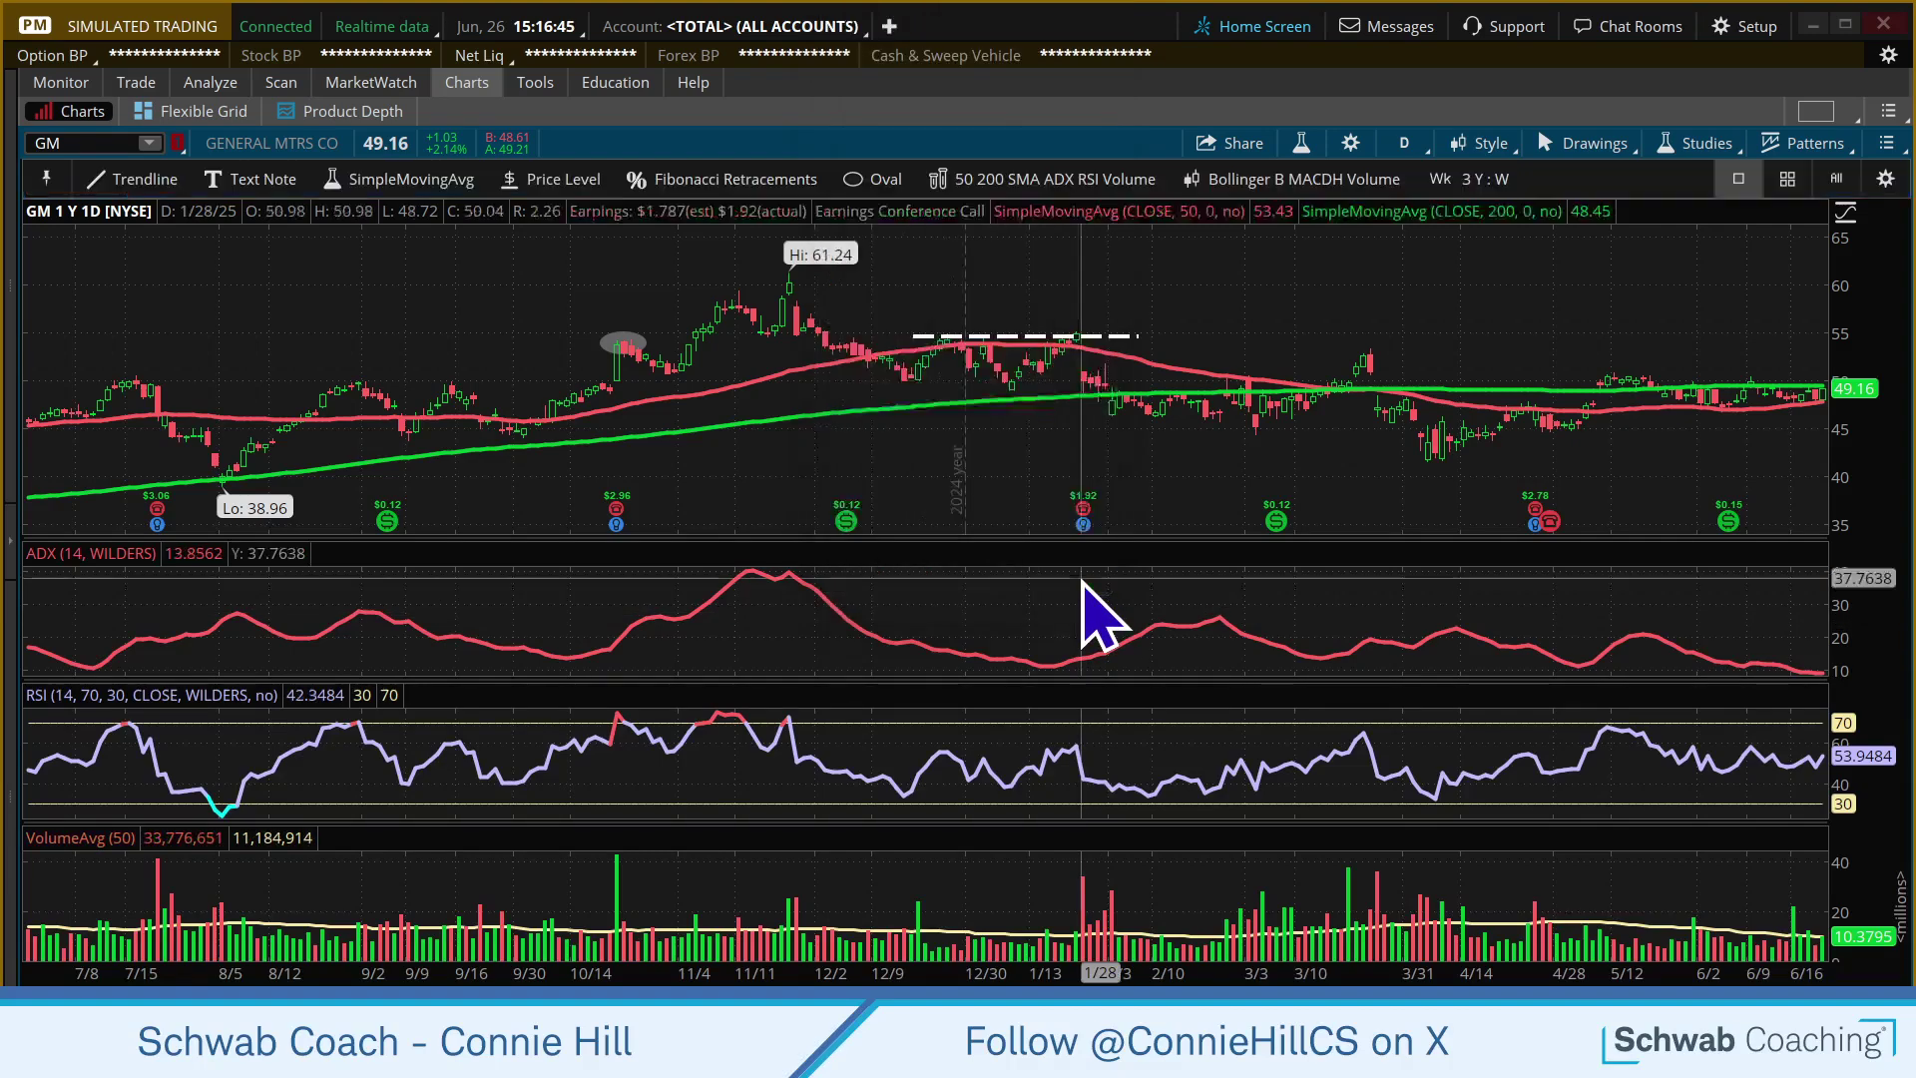
Set My Tools to Single panel in Chart Settings and move the floating panel left.
left_click(1352, 145)
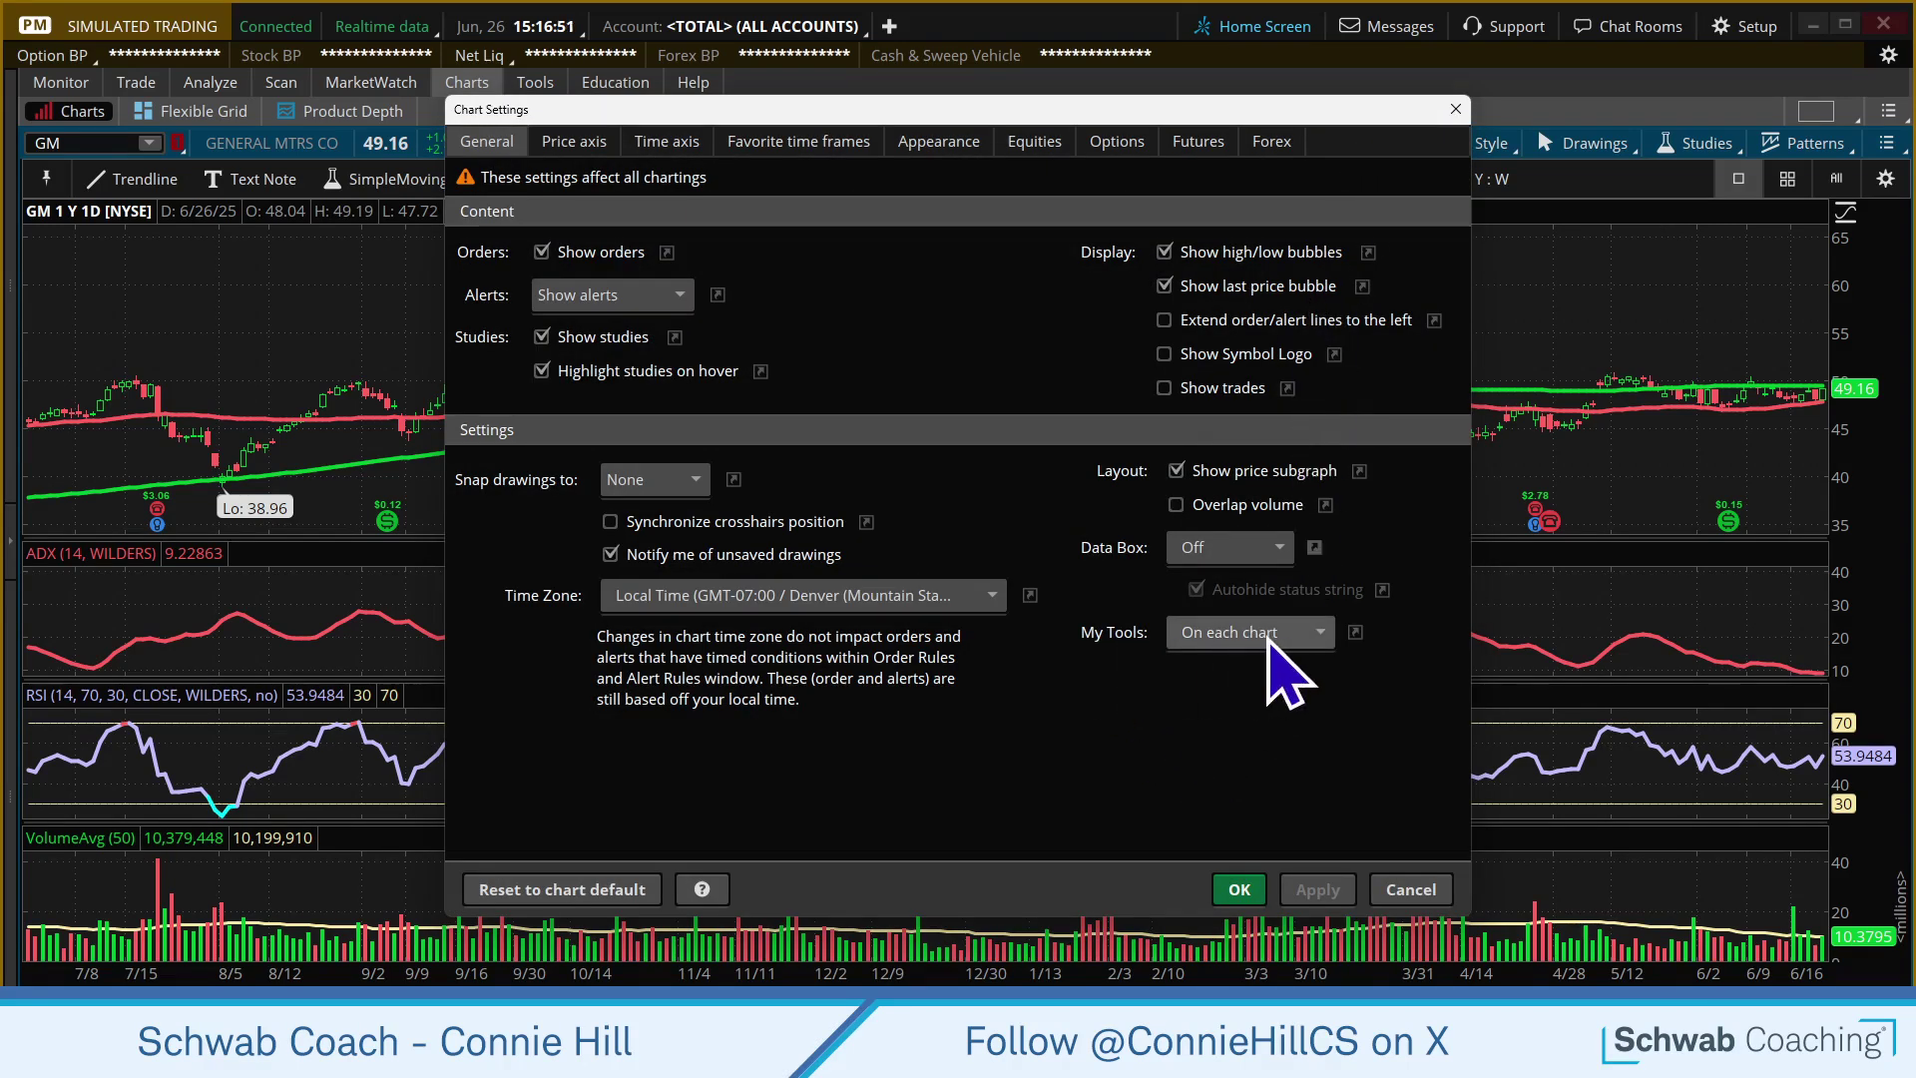
left_click(1309, 634)
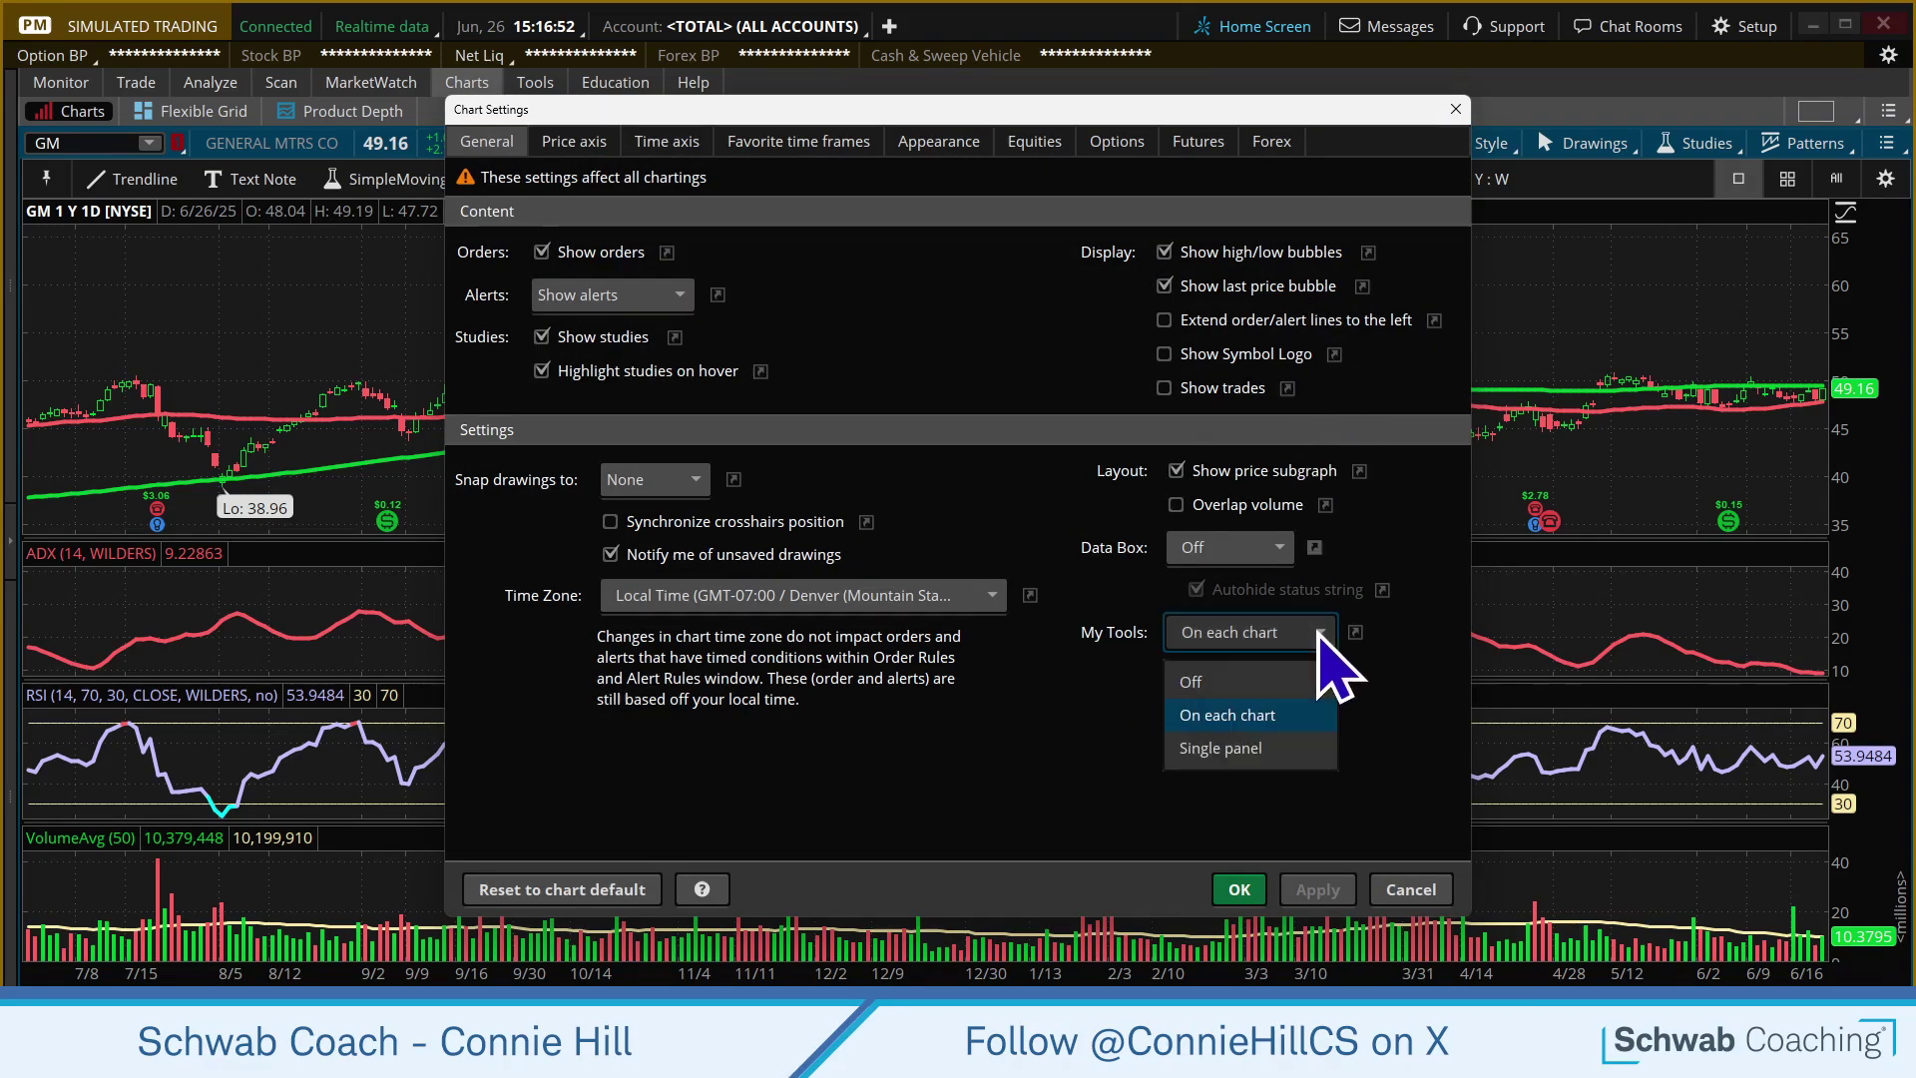
left_click(1273, 751)
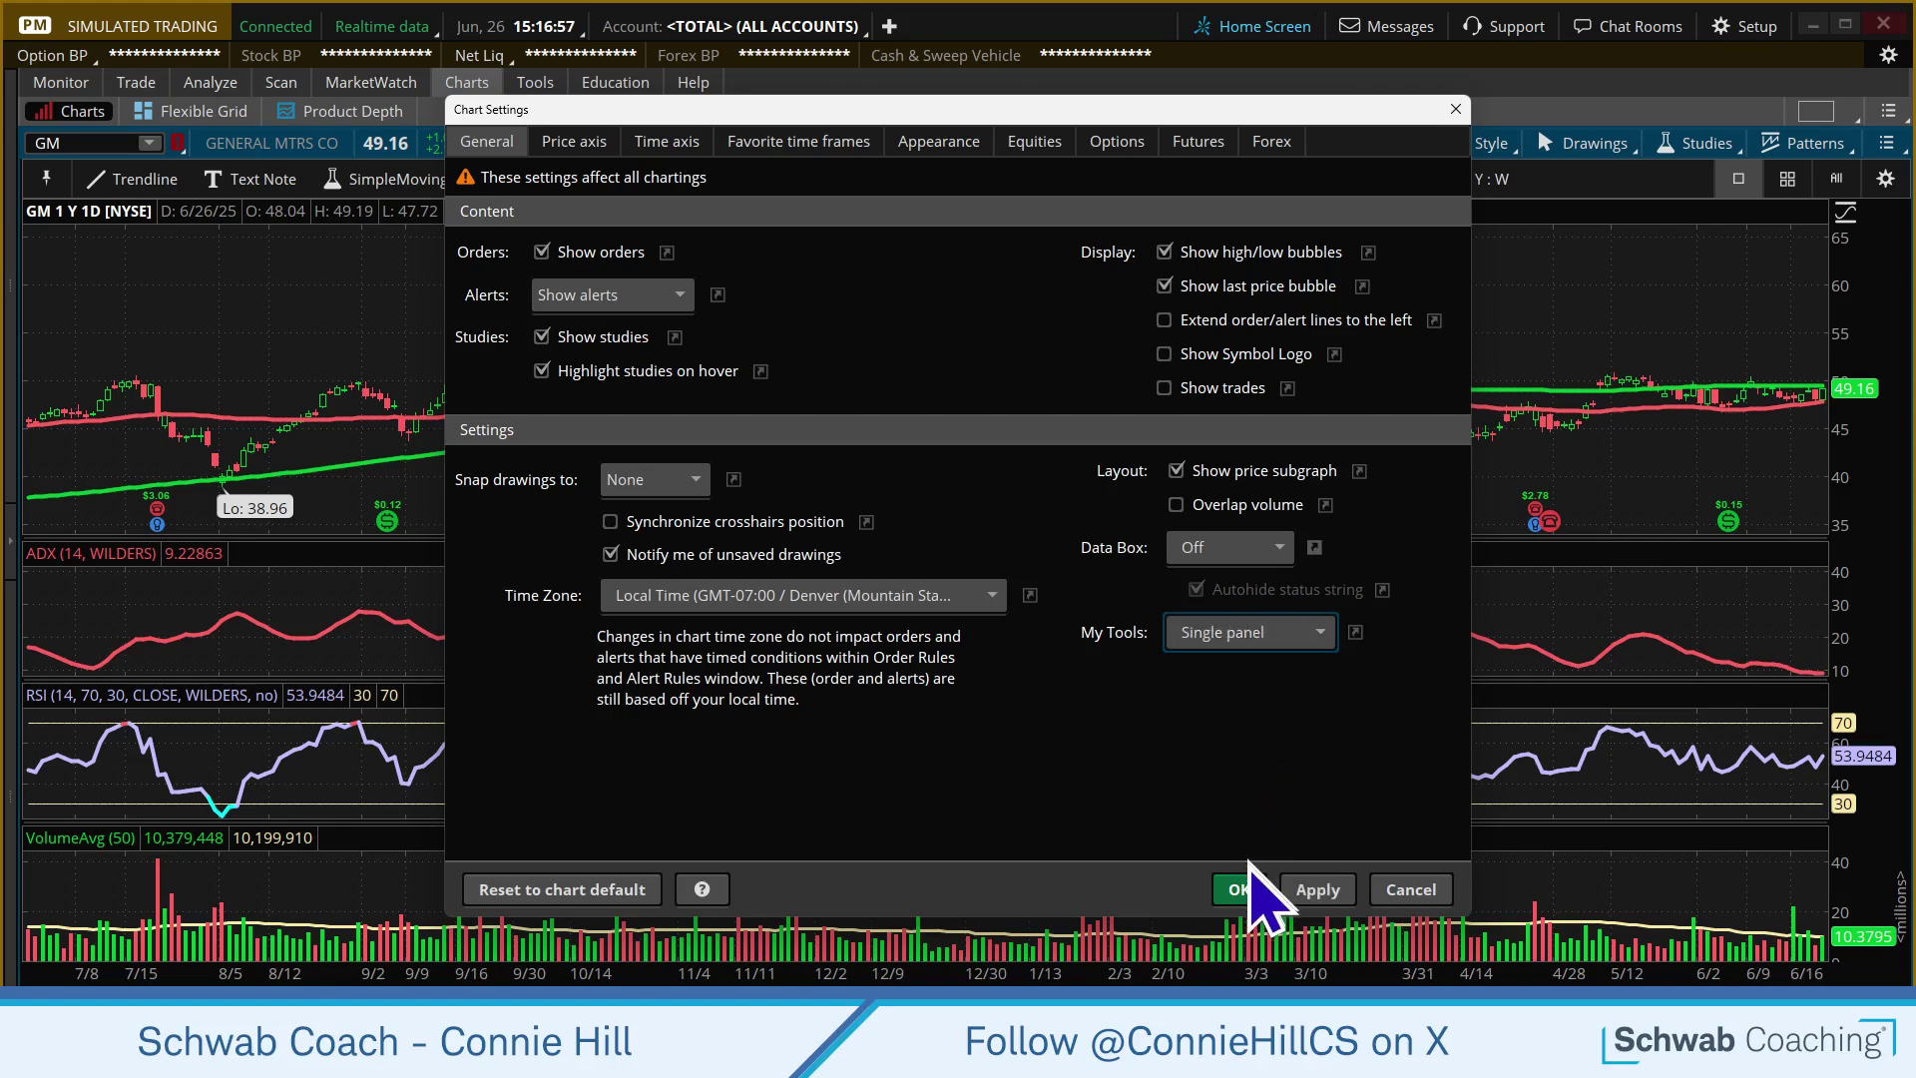
left_click(1247, 891)
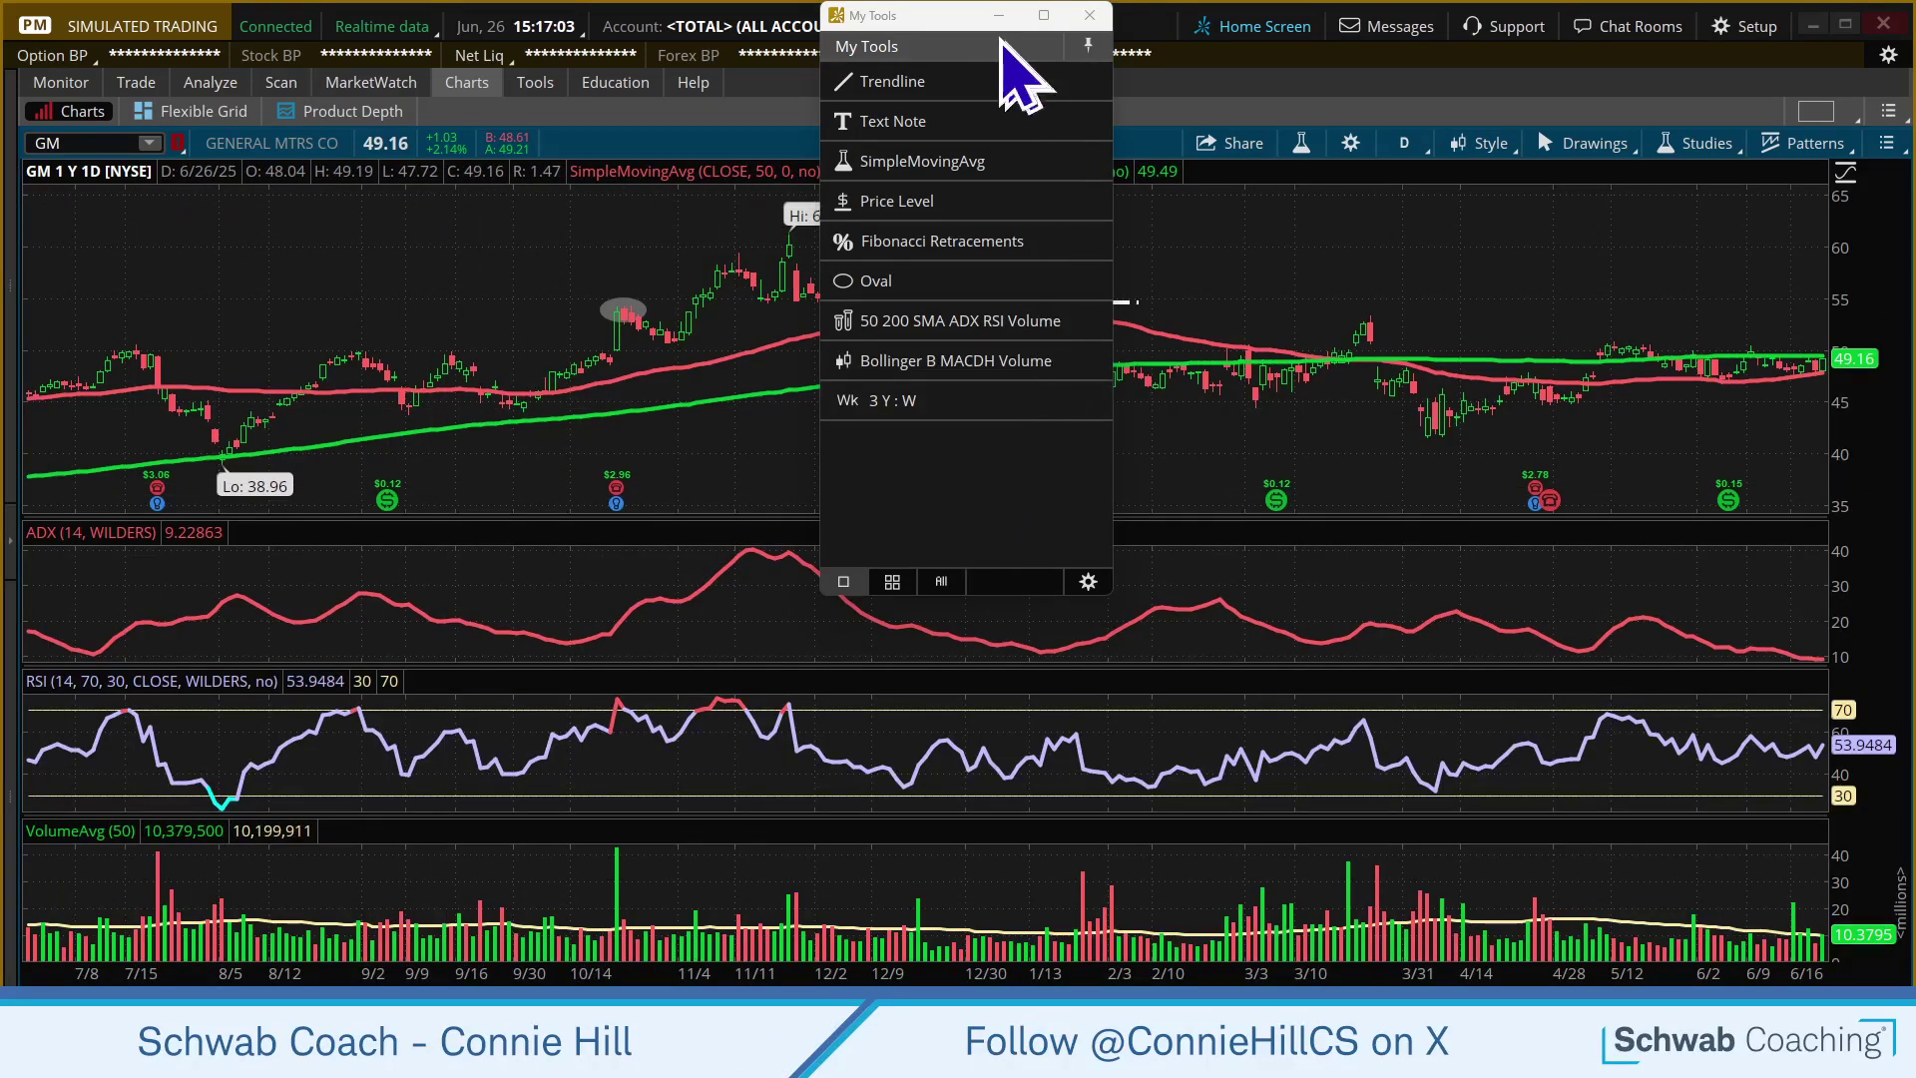
left_click_drag(954, 22, 148, 404)
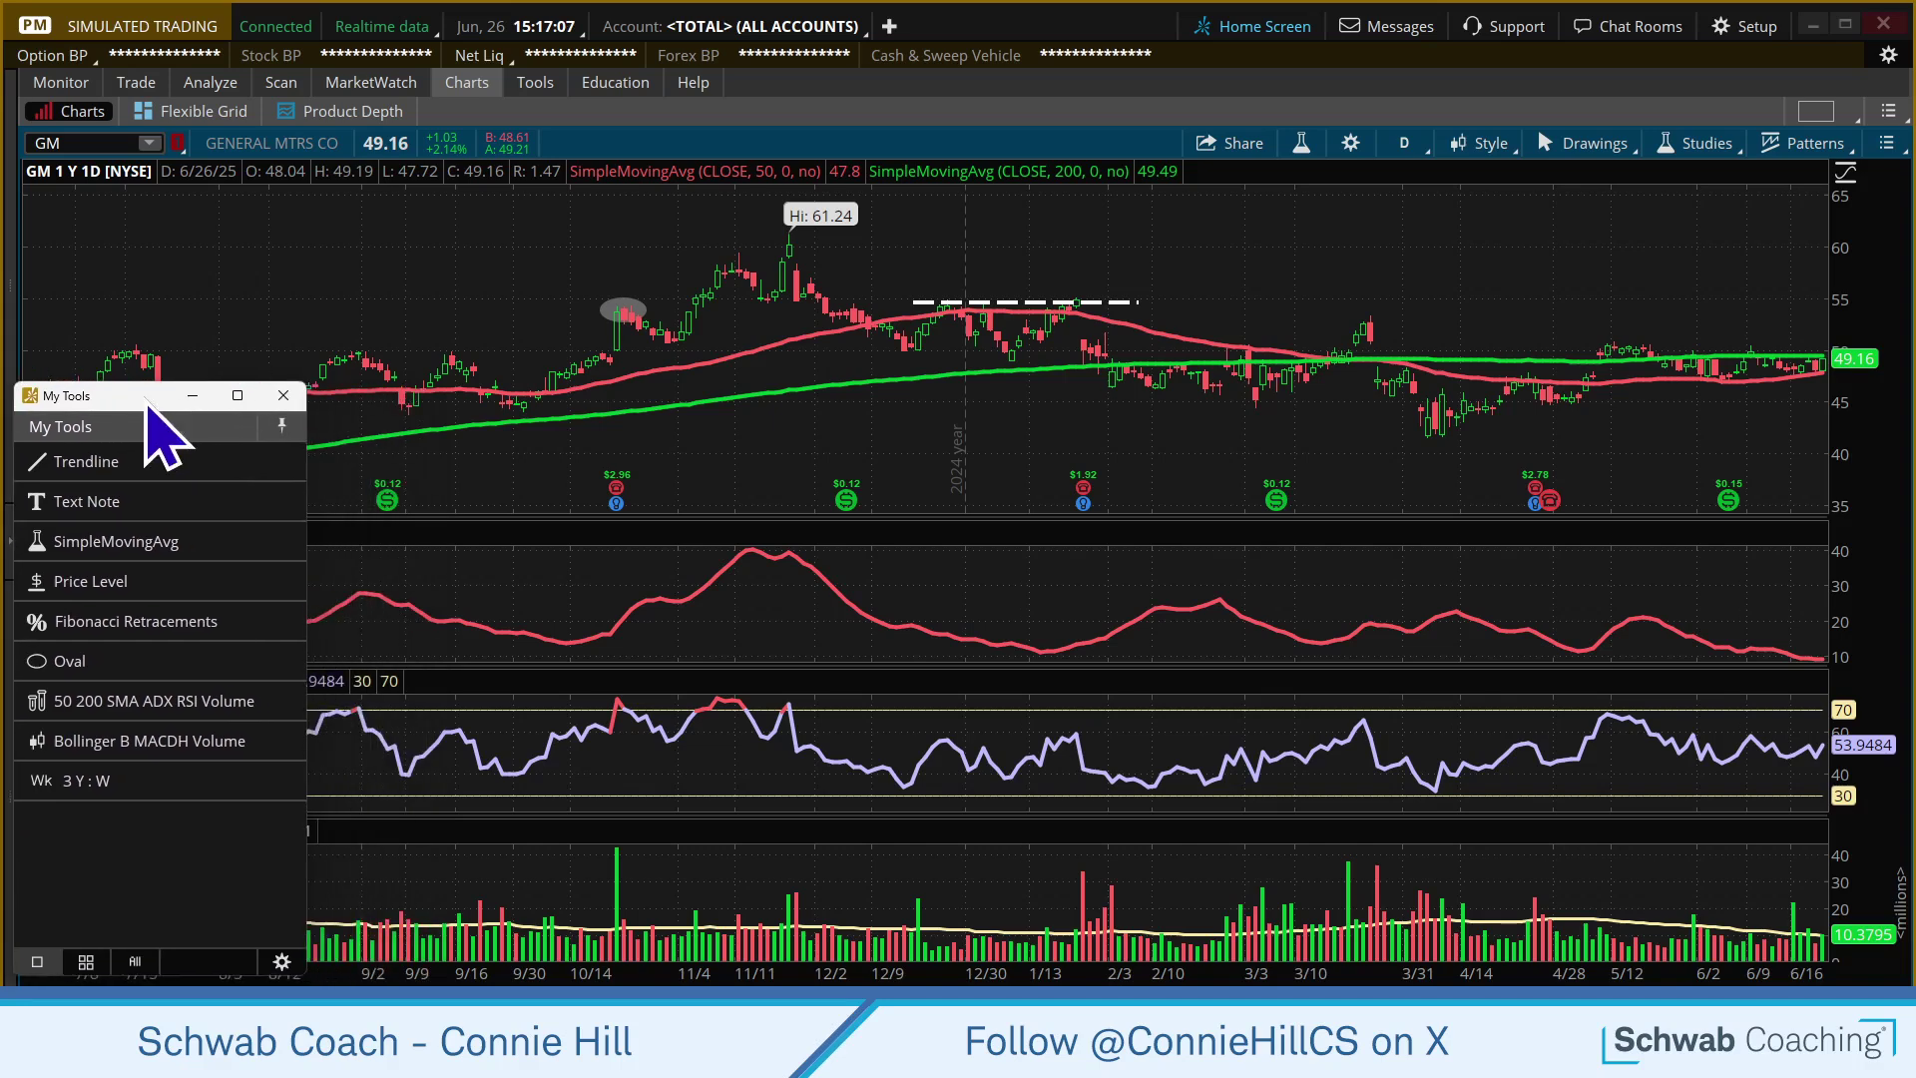